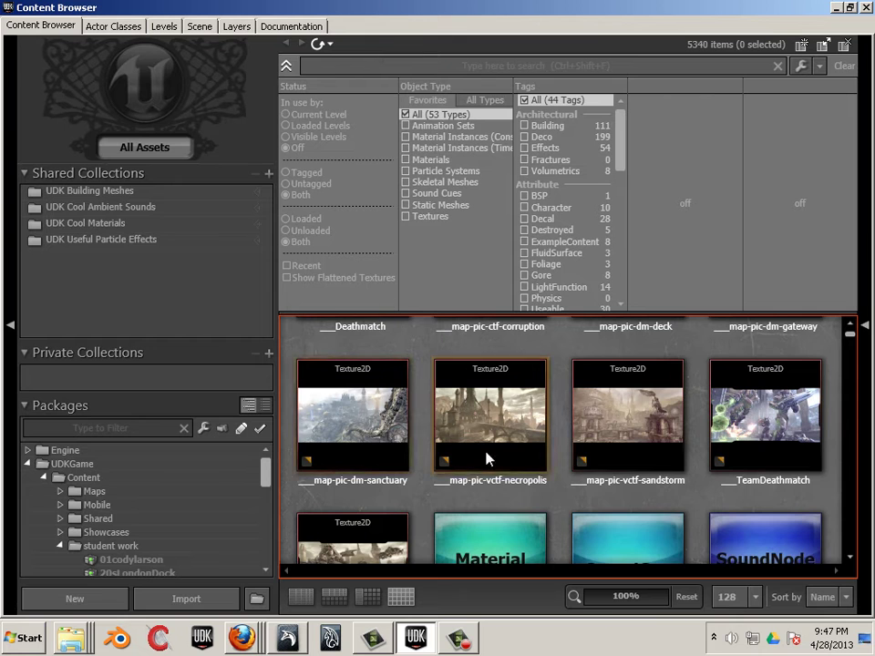
# - Filter the packages by "SM" and limit the listed assets to static meshes
pyautogui.click(113, 428)
pyautogui.write('SM')
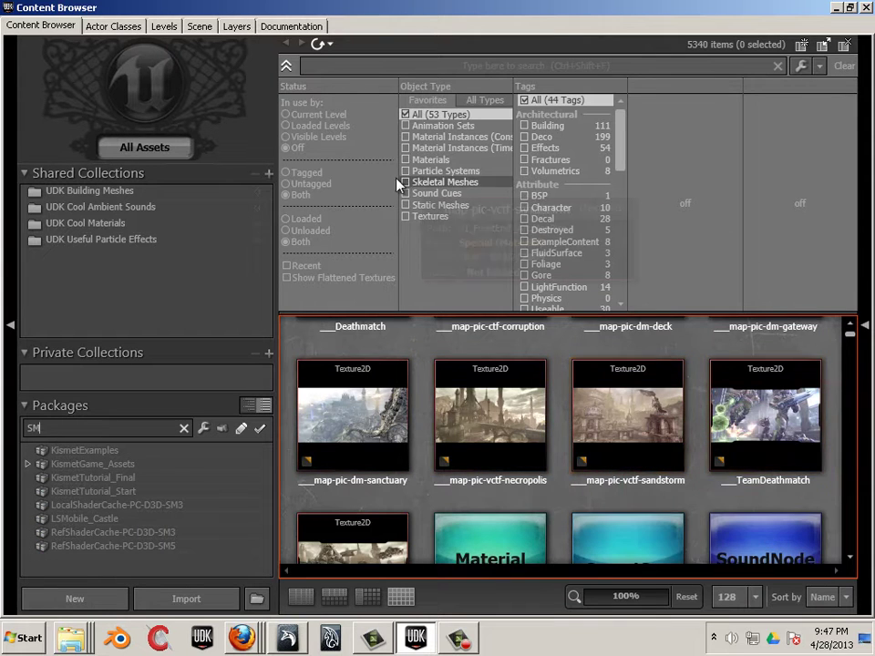
pyautogui.click(406, 205)
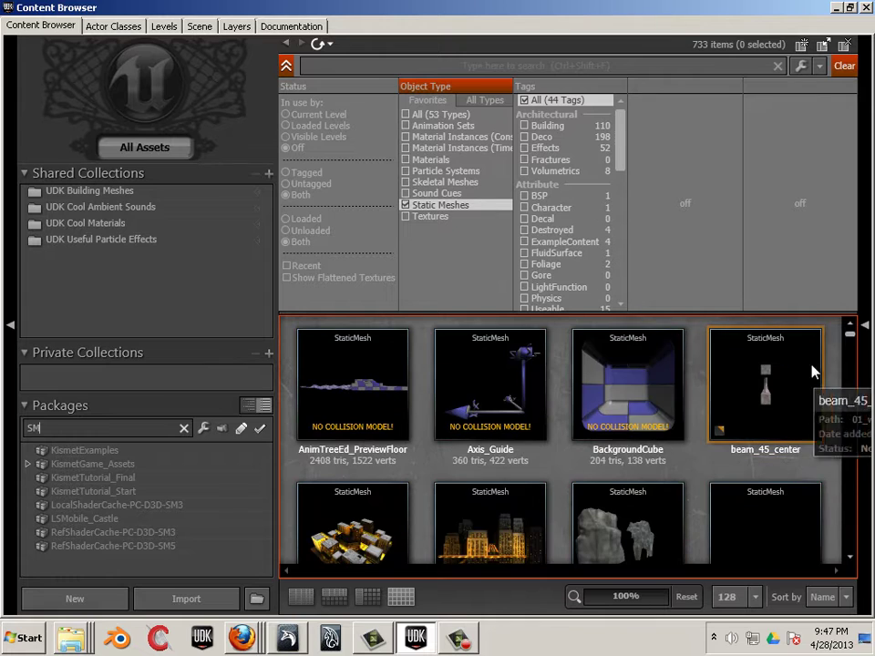
pyautogui.scroll(-1, 839, 419)
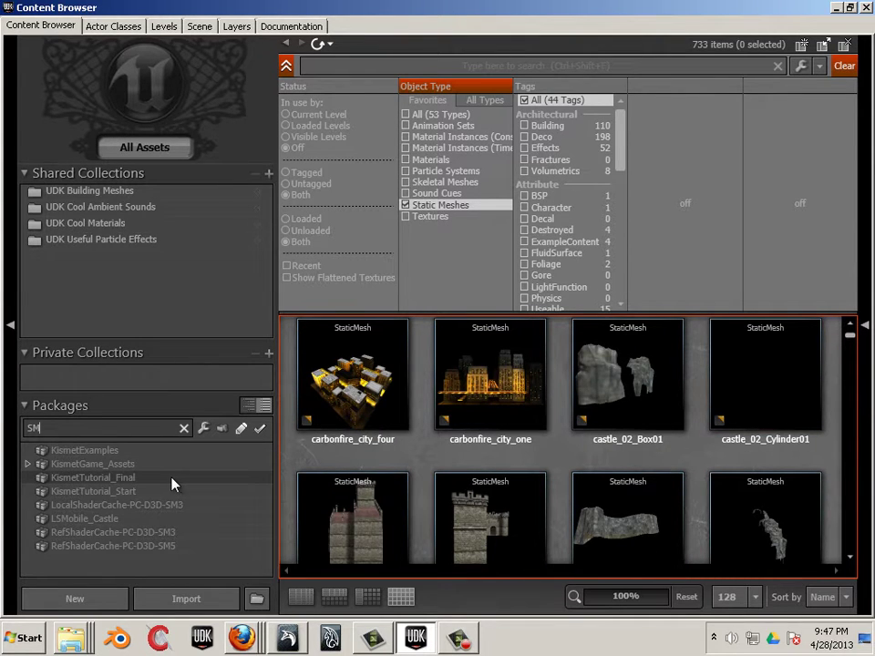
# - Find and select the SM_SkySphere mesh among the Engine static meshes, and list only its own package group
pyautogui.click(184, 429)
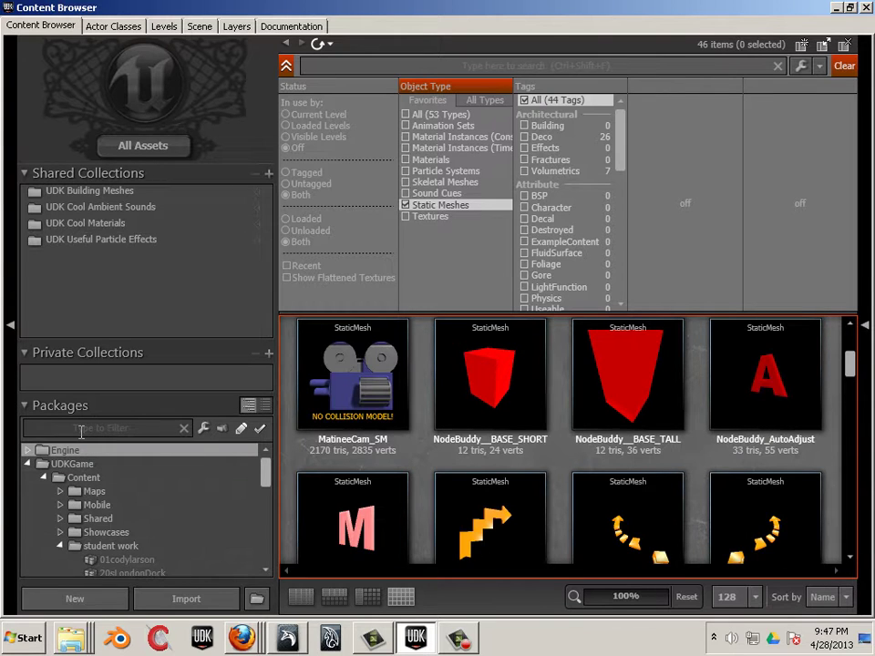
pyautogui.write('SM')
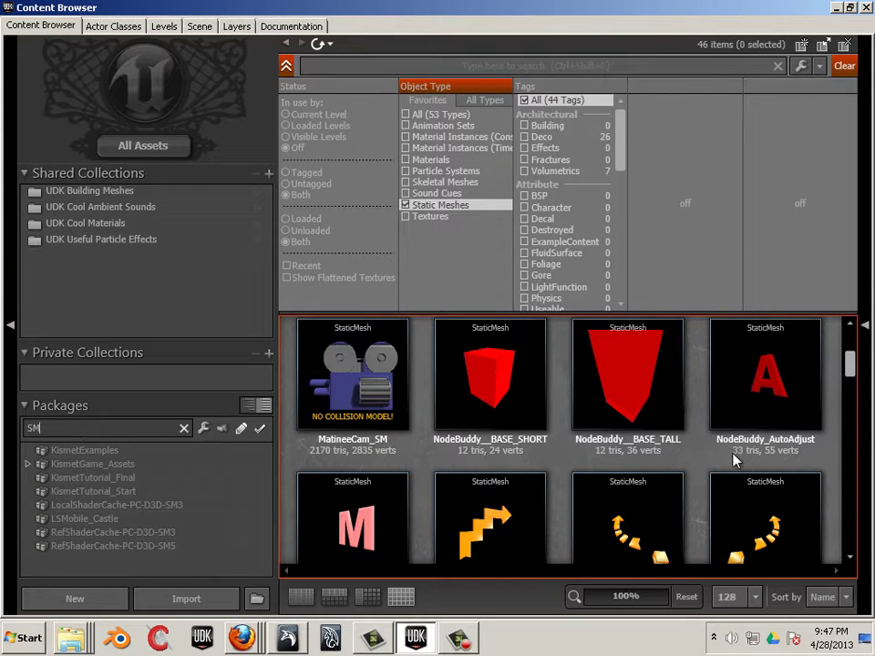
pyautogui.moveTo(850, 367); pyautogui.dragTo(837, 510)
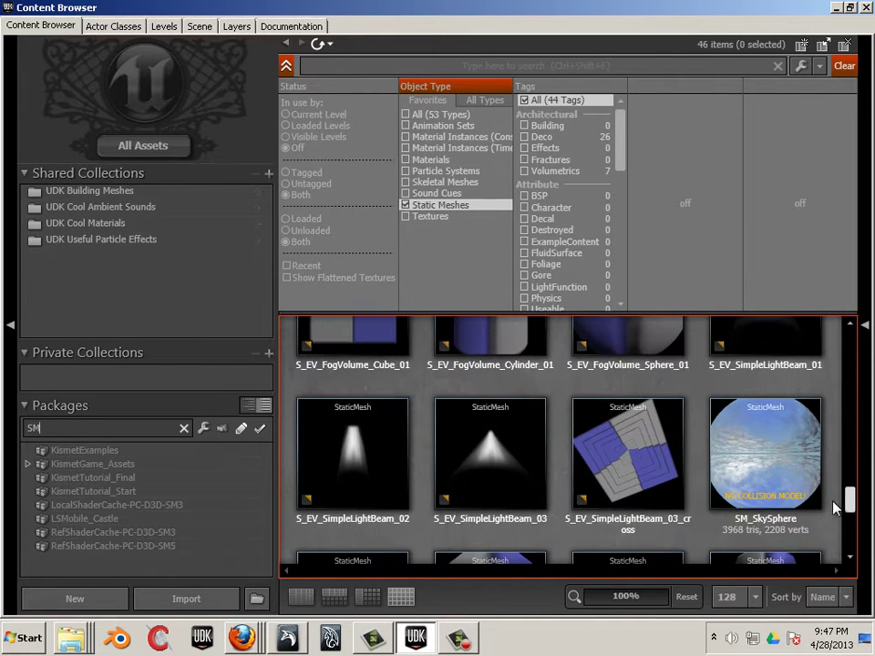
pyautogui.click(760, 470)
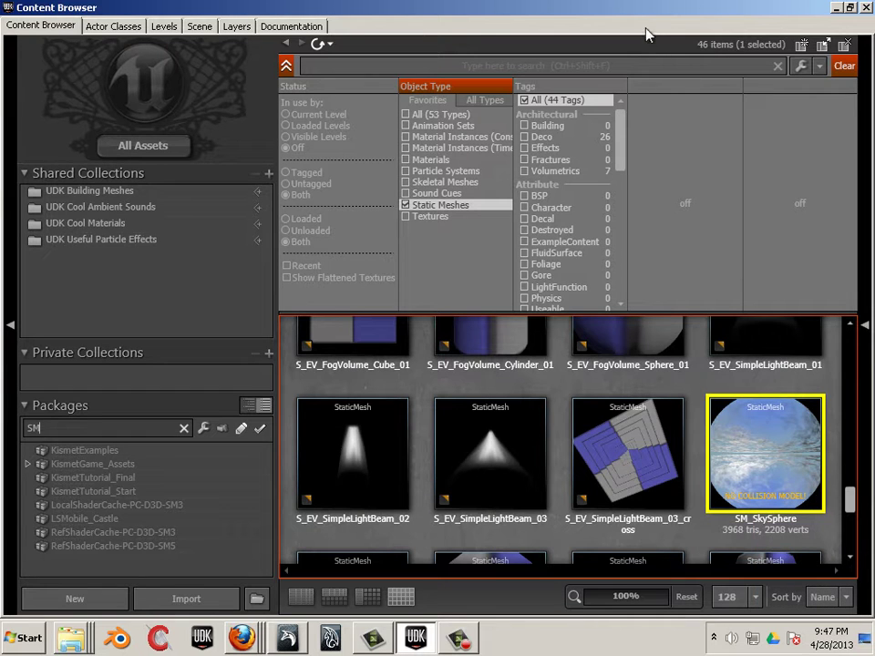
pyautogui.press('Escape')
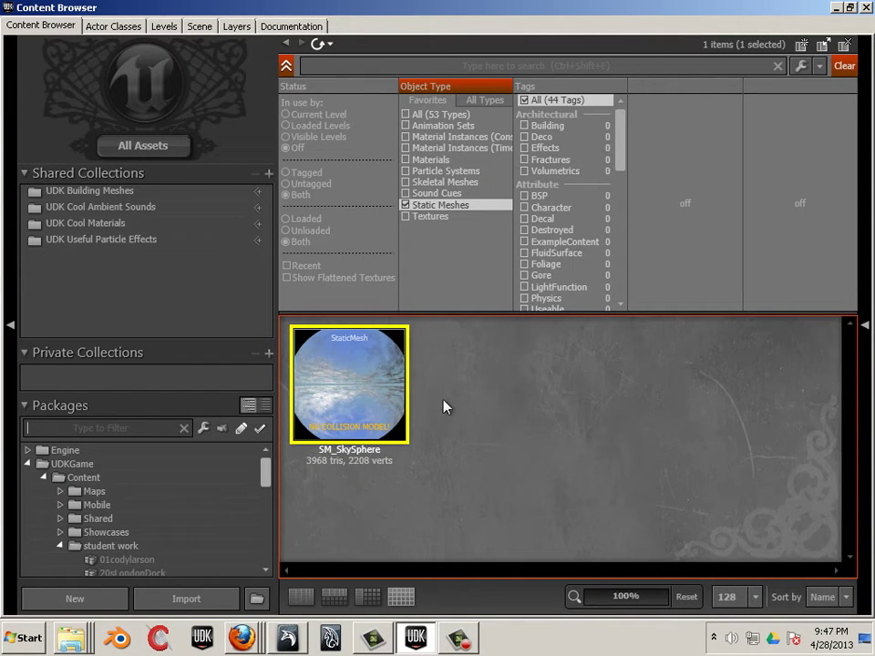
# - Show all object types and add the M_Procedural_Sky_Night material instance to the SM_SkySphere selection
pyautogui.click(405, 114)
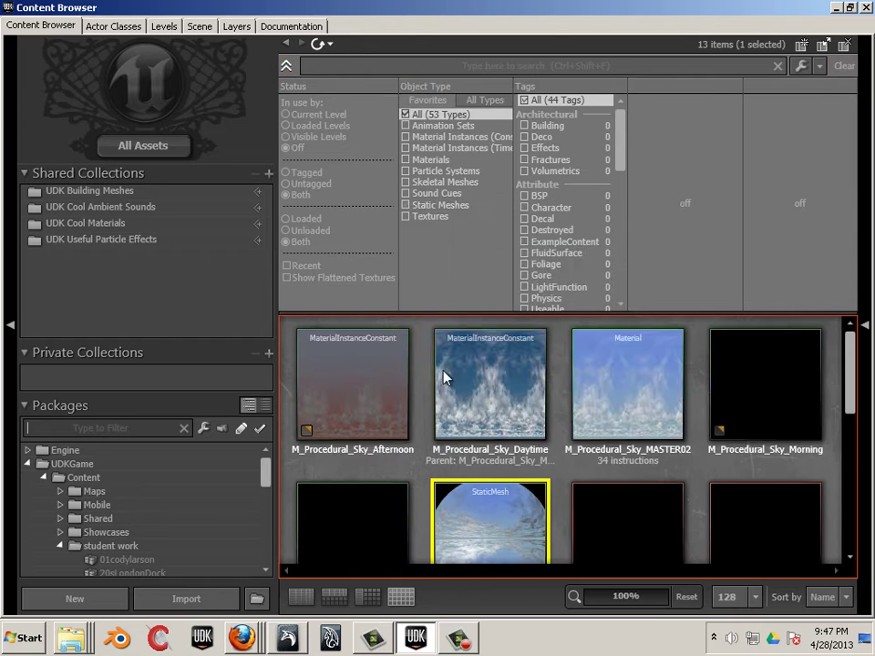
pyautogui.scroll(-1, 529, 526)
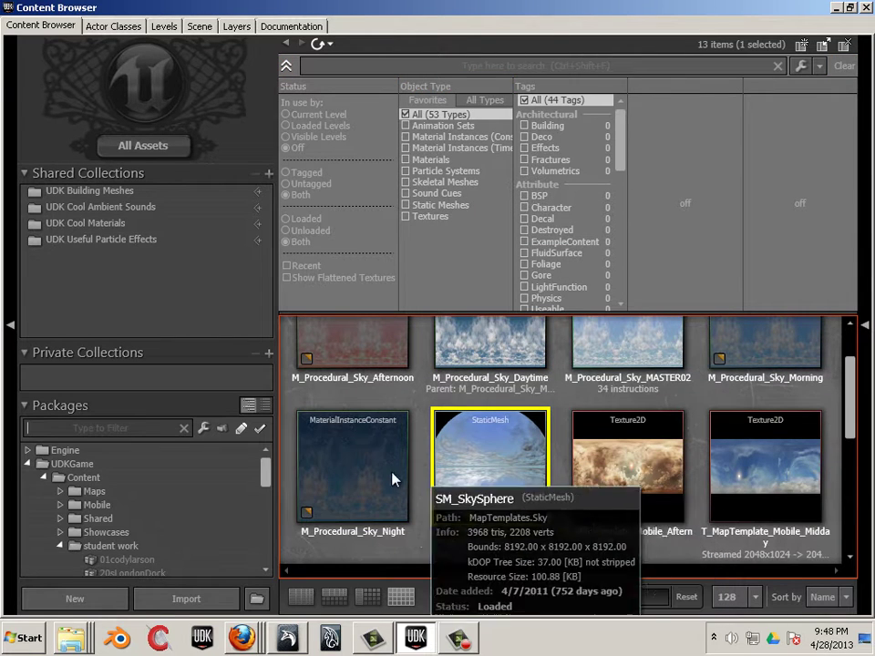
pyautogui.keyDown('ctrl'); pyautogui.click(387, 502); pyautogui.keyUp('ctrl')
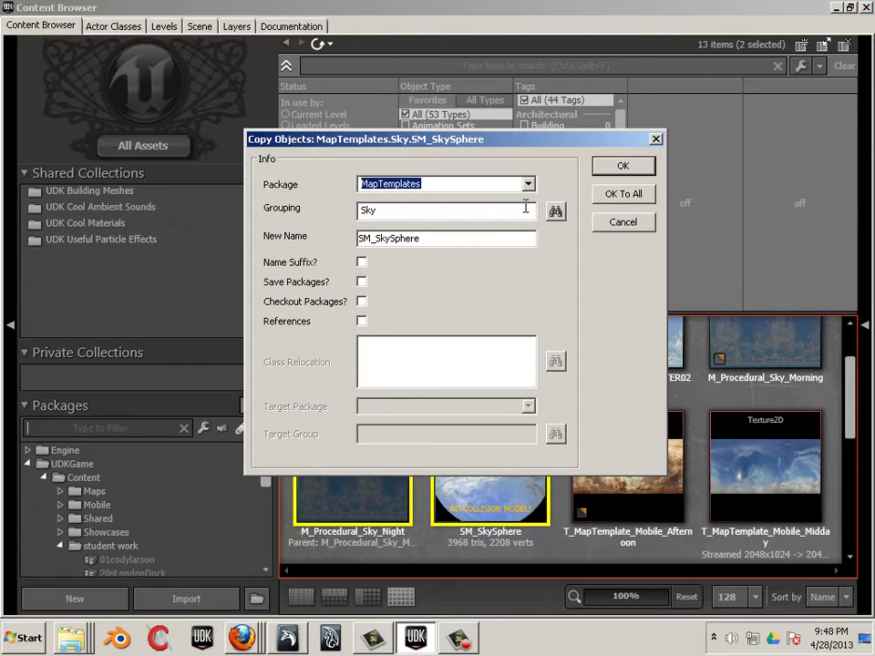
# - Copy SM_SkySphere and M_Procedural_Sky_Night into the Sky group of the UDK_weather_or_not package, replacing the existing material instance
pyautogui.click(527, 183)
pyautogui.scroll(-8, 476, 471)
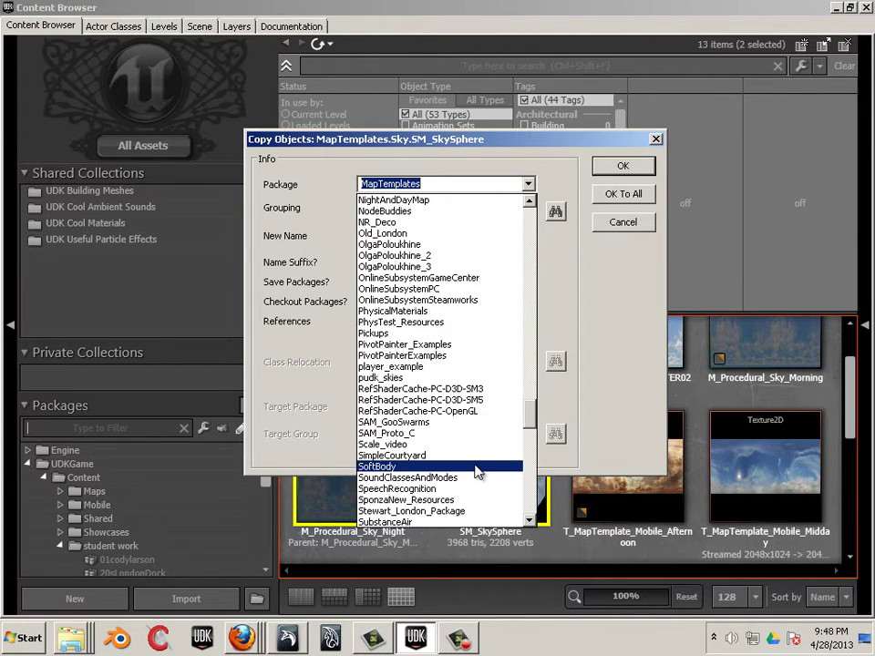
pyautogui.scroll(-8, 476, 471)
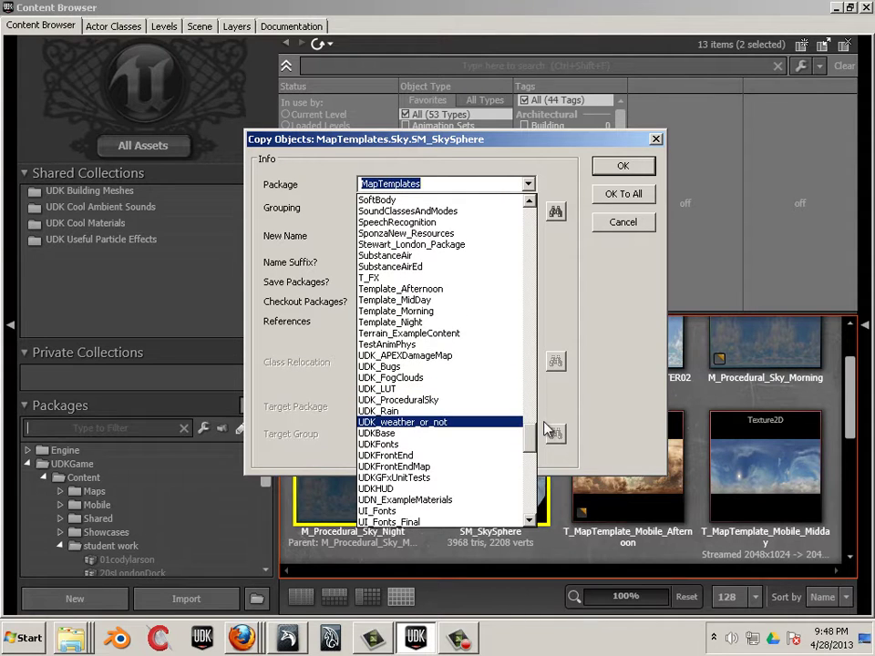
pyautogui.moveTo(530, 440)
pyautogui.mouseDown()
pyautogui.moveTo(542, 502)
pyautogui.moveTo(537, 446)
pyautogui.mouseUp()
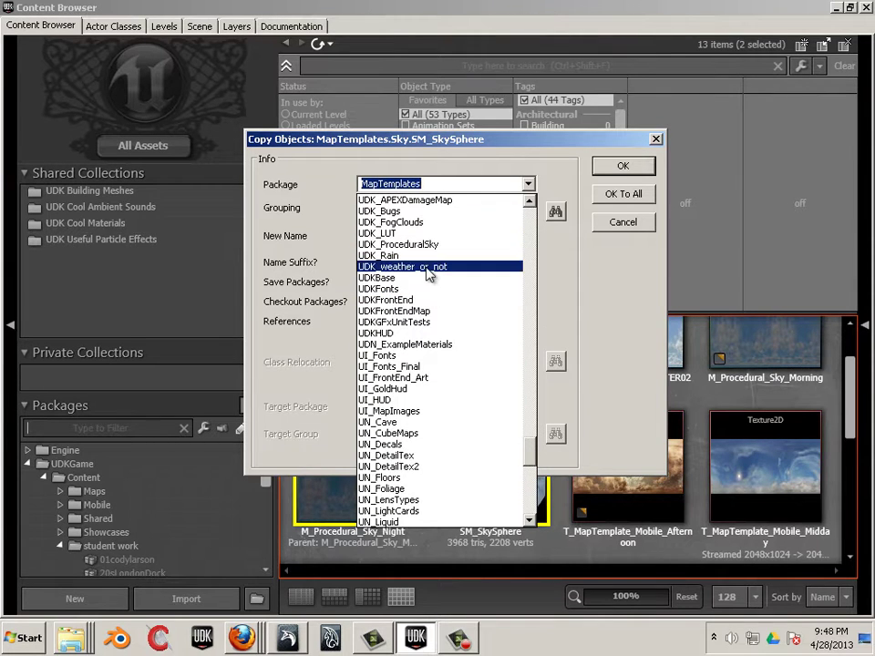
pyautogui.click(428, 269)
pyautogui.click(606, 167)
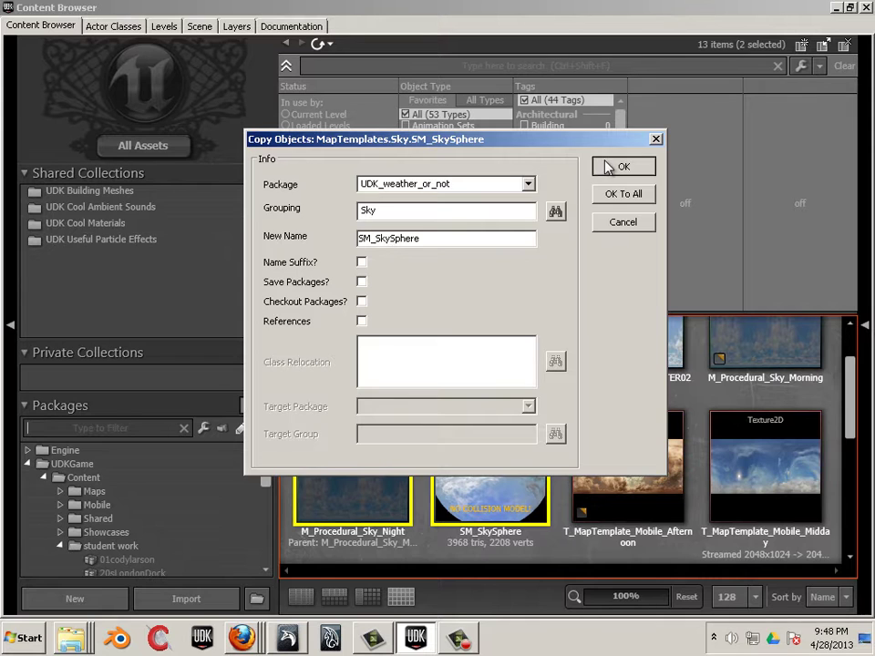
pyautogui.click(610, 169)
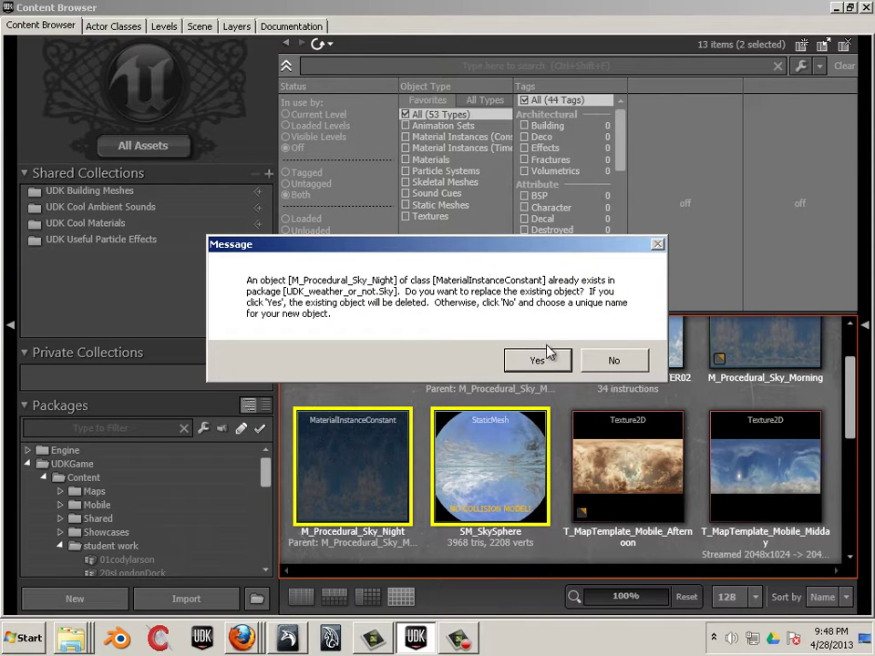
pyautogui.click(535, 360)
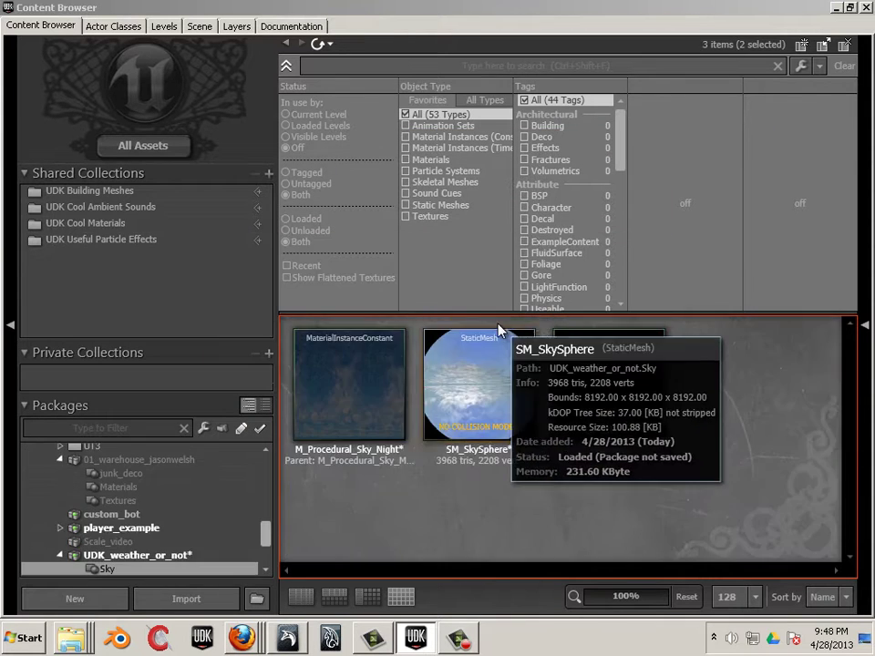
# - Check the copied assets in the UDK_weather_or_not package and its Sky group, and save the package
pyautogui.click(175, 558)
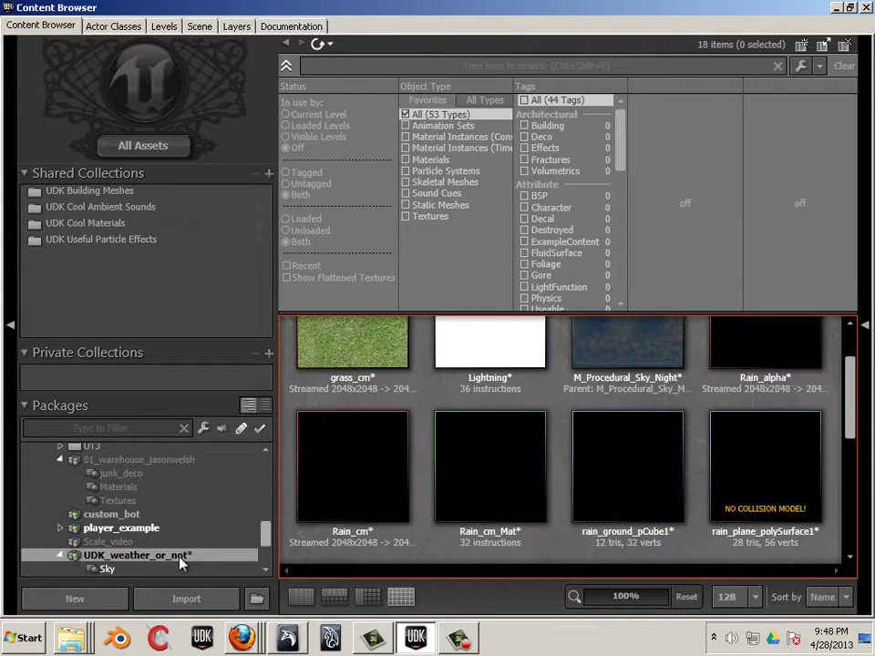
pyautogui.scroll(-2, 492, 492)
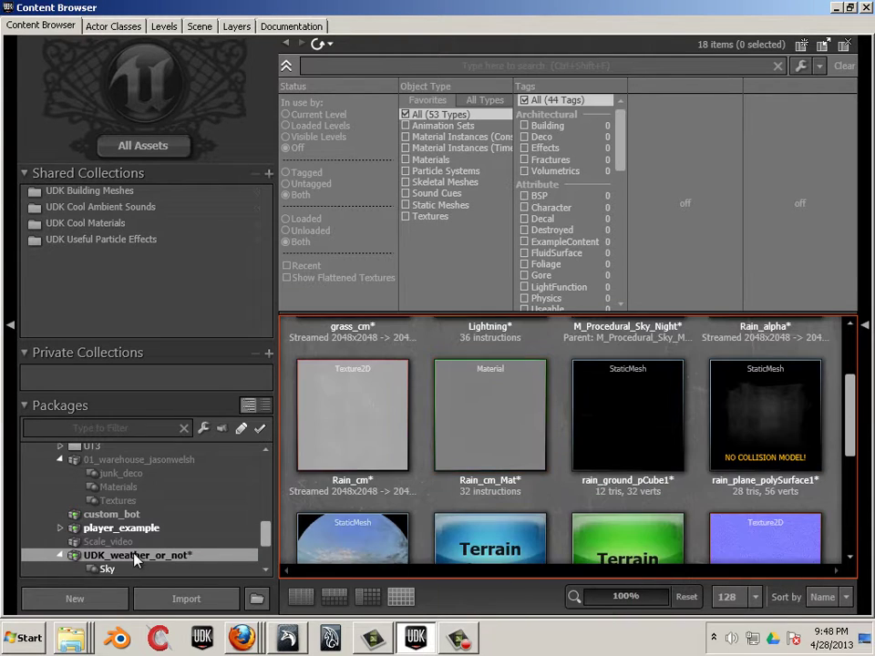
pyautogui.click(128, 567)
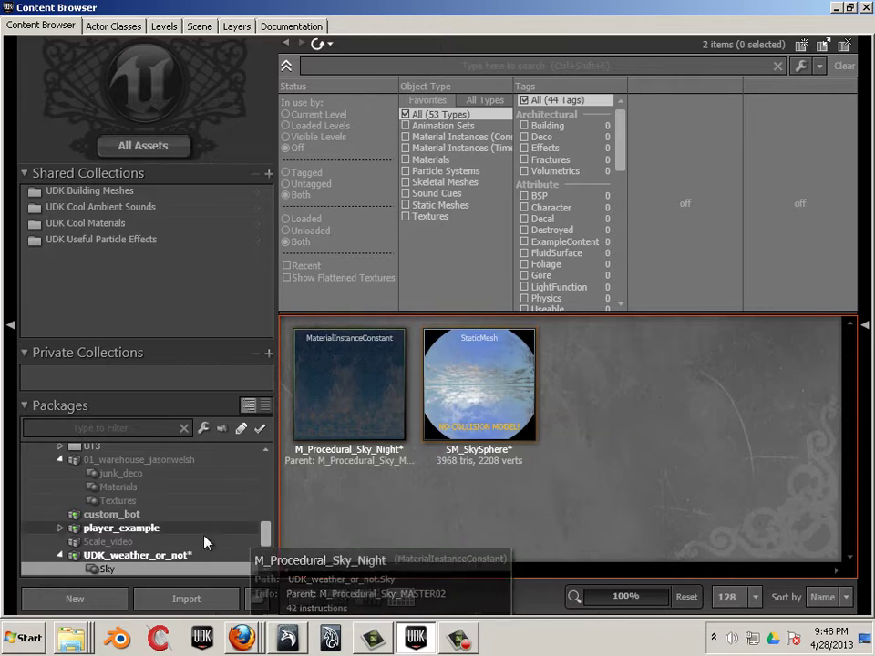
pyautogui.click(174, 558)
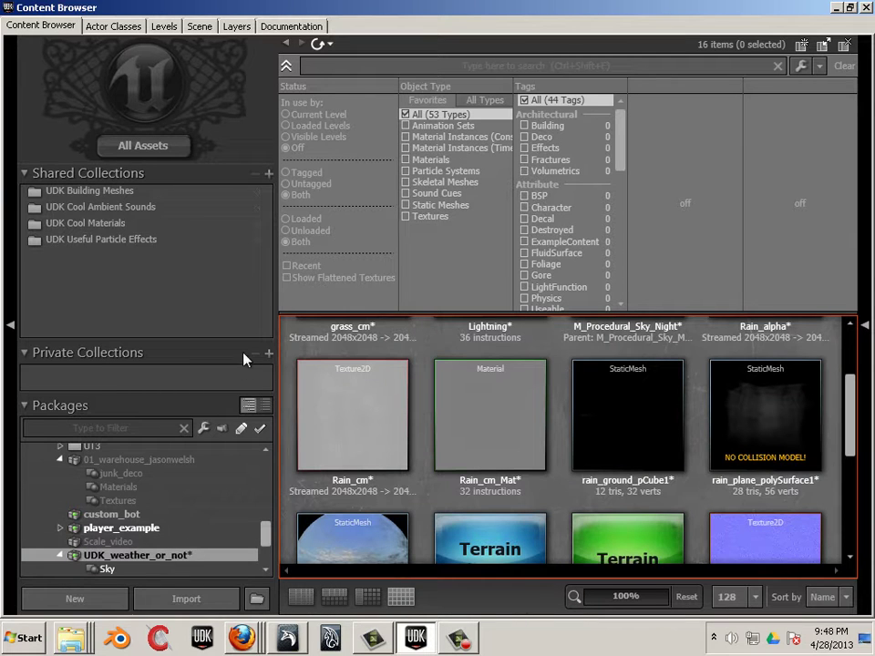
pyautogui.hotkey('ctrl', 's')
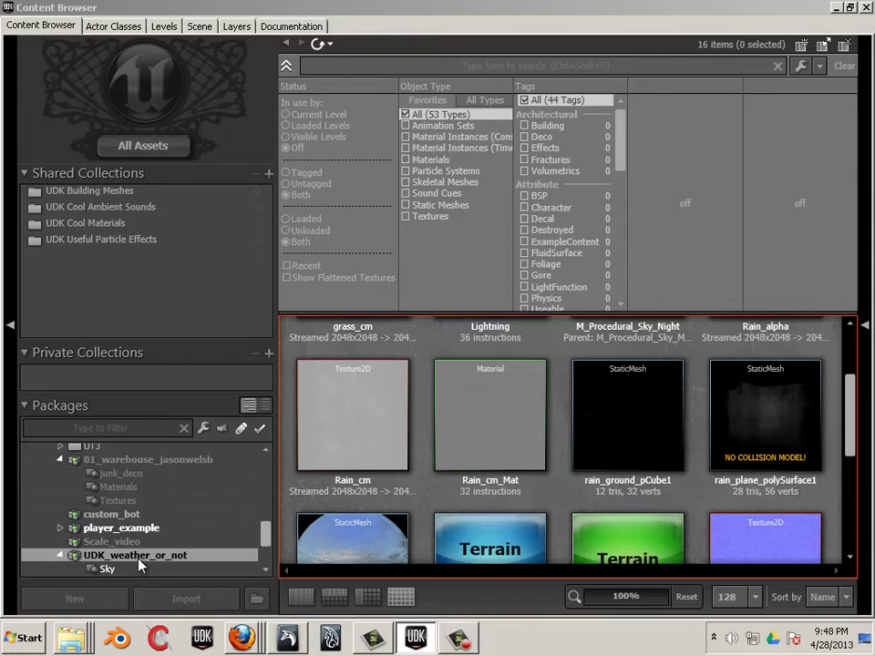
# - Place the SM_SkySphere mesh from UDK_weather_or_not into the level's perspective view and move the Content Browser aside
pyautogui.moveTo(850, 428); pyautogui.dragTo(833, 492)
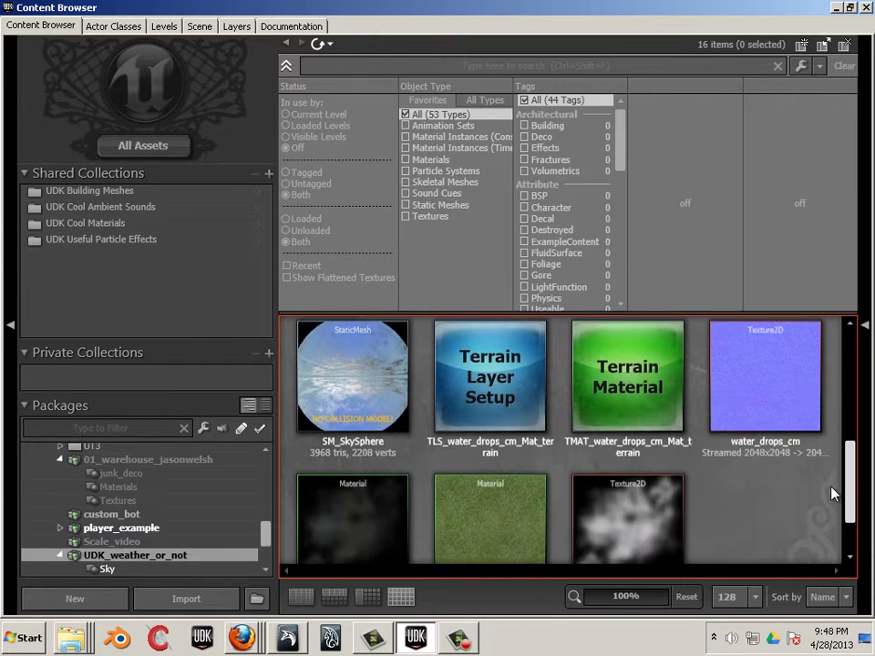
pyautogui.doubleClick(329, 18)
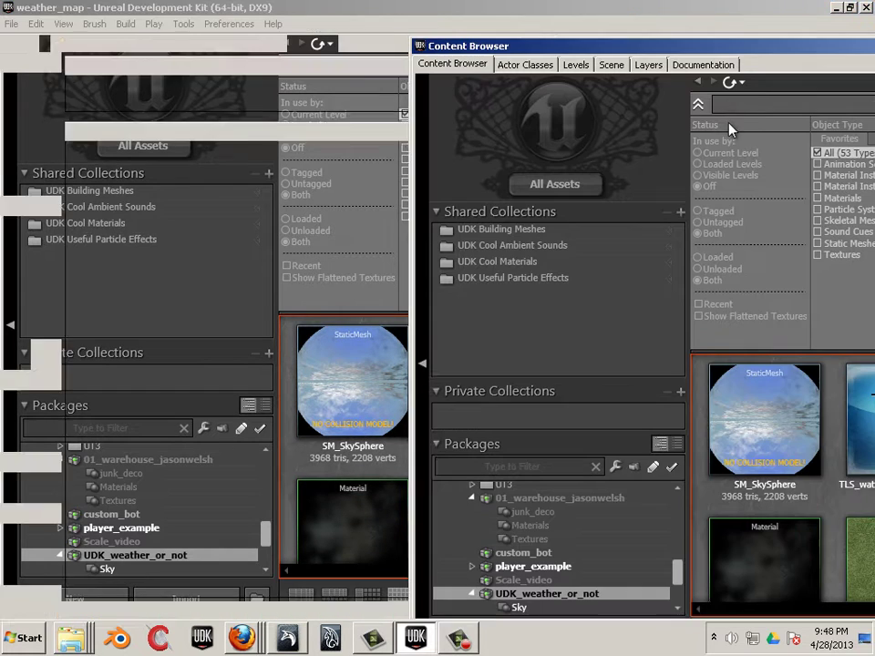
pyautogui.moveTo(789, 413); pyautogui.dragTo(303, 397)
pyautogui.moveTo(470, 525); pyautogui.dragTo(275, 457)
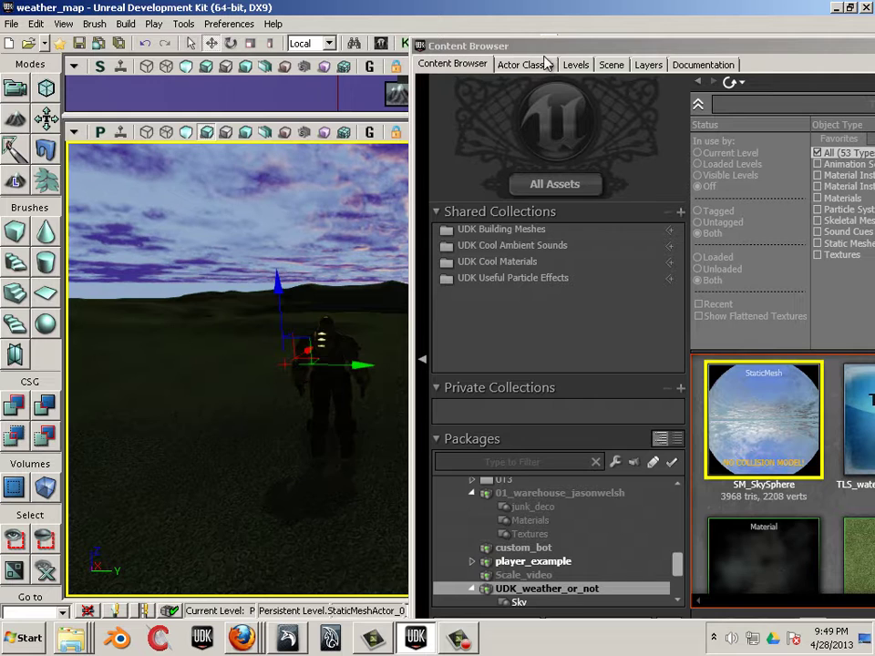
pyautogui.moveTo(564, 50); pyautogui.dragTo(711, 82)
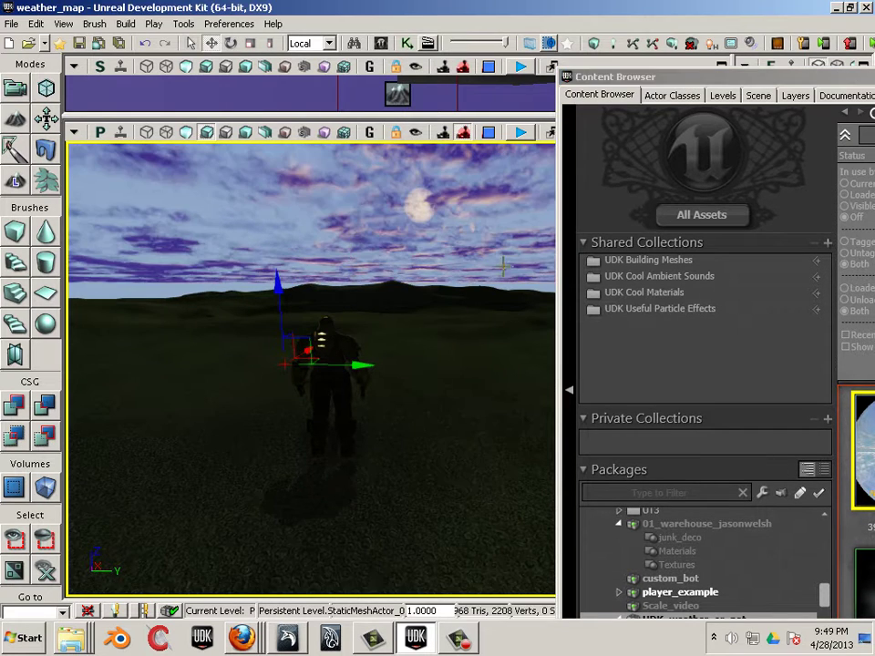
# - Bring the Content Browser back into view and select M_Procedural_Sky_Night in the UDK_weather_or_not package
pyautogui.moveTo(687, 87); pyautogui.dragTo(313, 45)
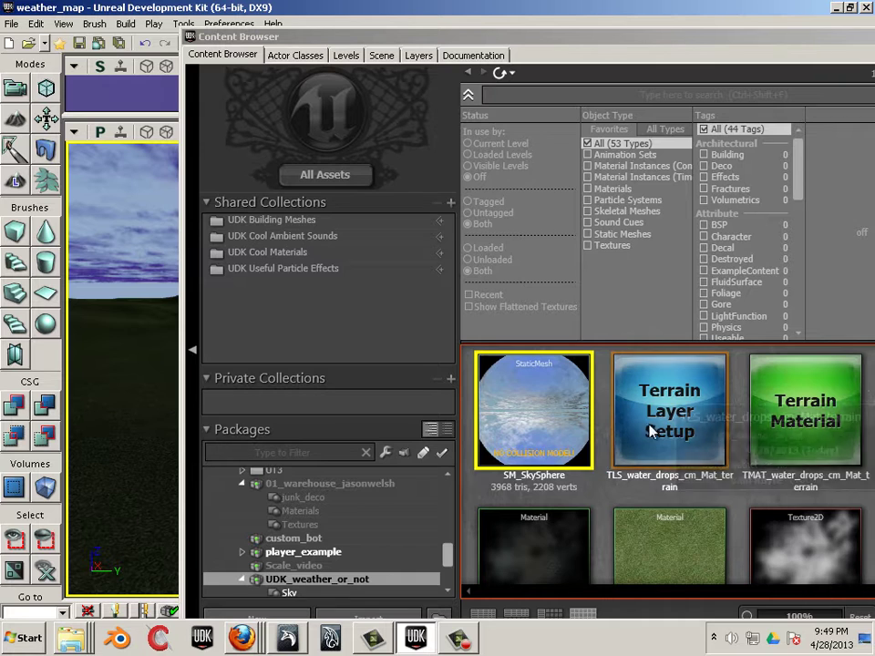
pyautogui.scroll(4, 599, 487)
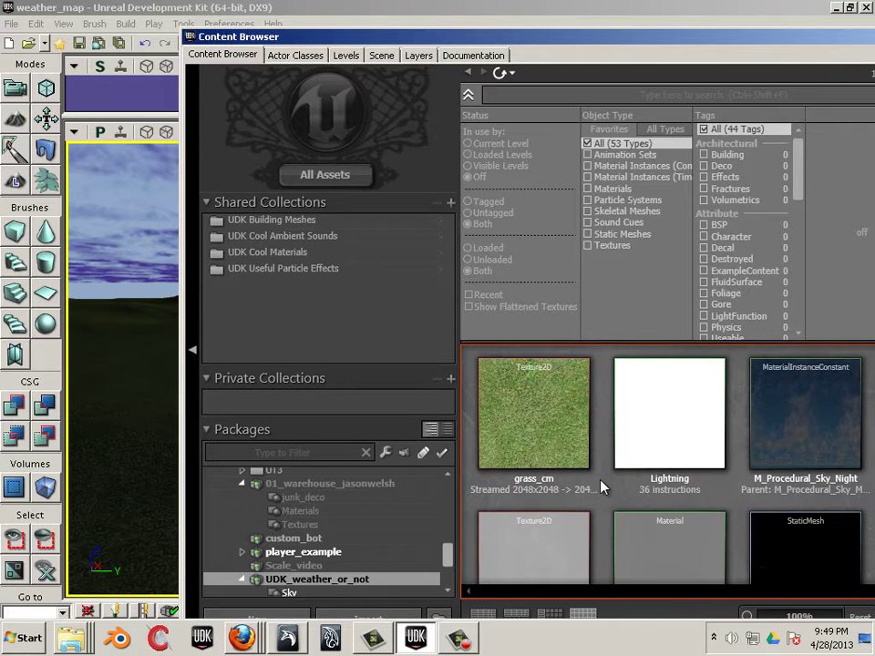
pyautogui.scroll(-2, 635, 446)
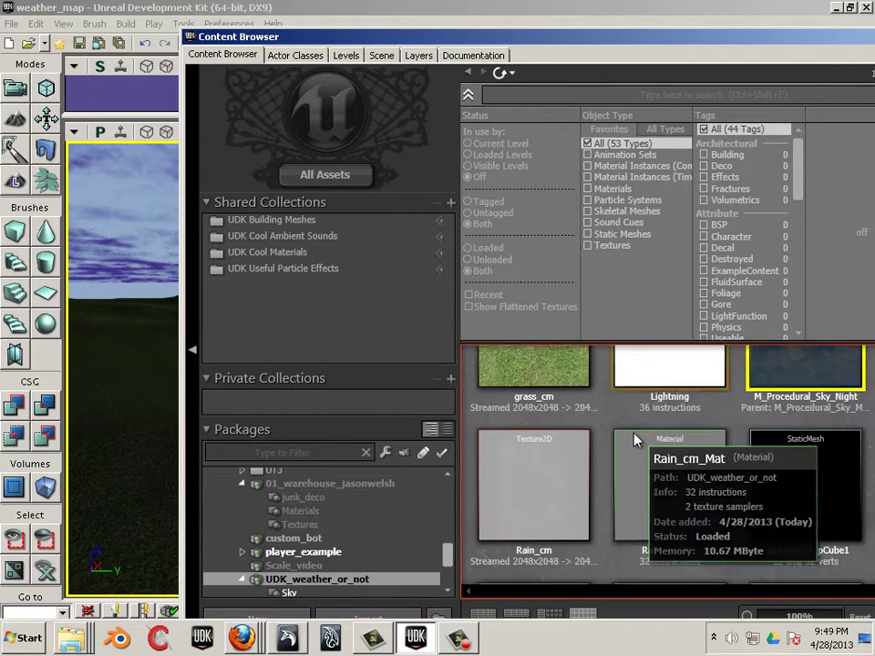
# - Open the properties of the placed sky sphere and add one element to its rendering Materials
pyautogui.doubleClick(121, 208)
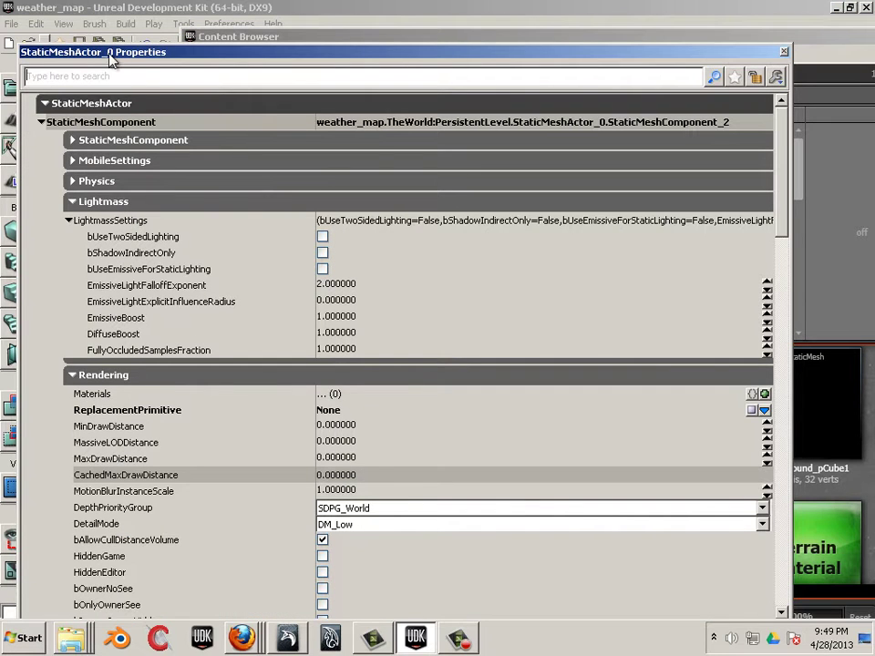
pyautogui.moveTo(166, 55); pyautogui.dragTo(222, 53)
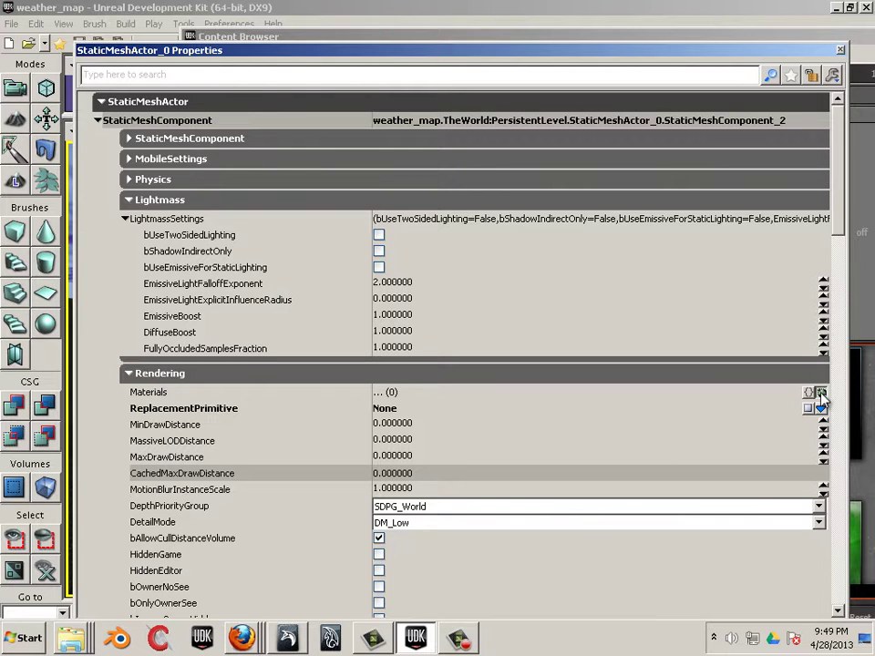
pyautogui.click(820, 392)
# - Assign M_Procedural_Sky_Night to the sky sphere's Materials element [0] and close its properties
pyautogui.moveTo(616, 59); pyautogui.dragTo(187, 192)
pyautogui.click(736, 489)
pyautogui.scroll(3, 736, 482)
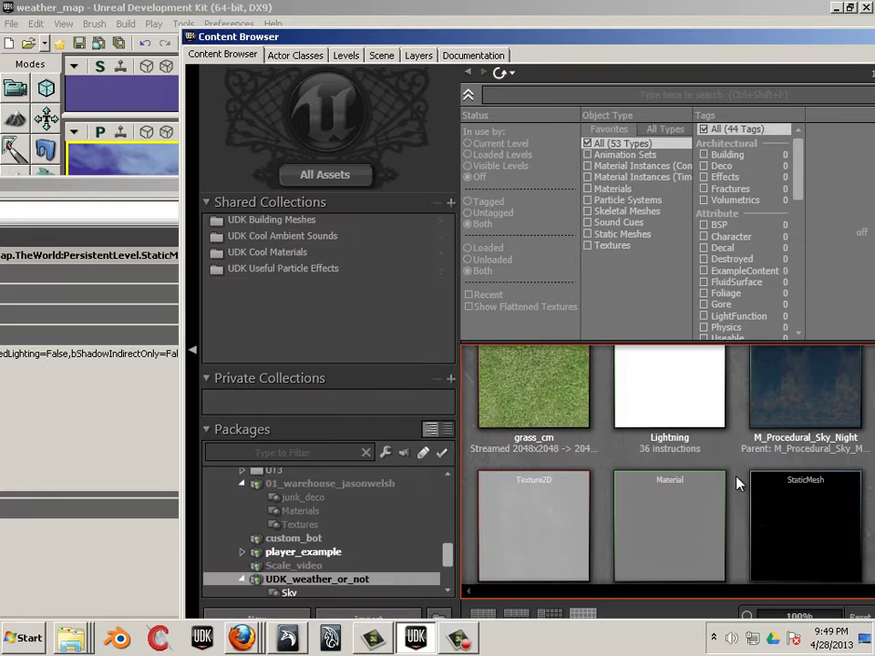
pyautogui.click(811, 390)
pyautogui.moveTo(91, 194); pyautogui.dragTo(536, 89)
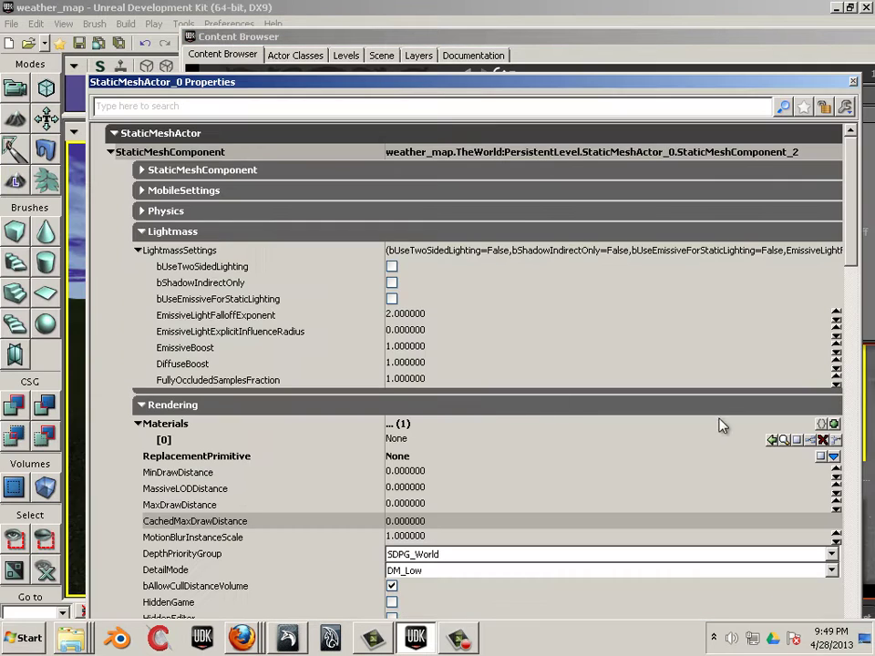
pyautogui.click(772, 440)
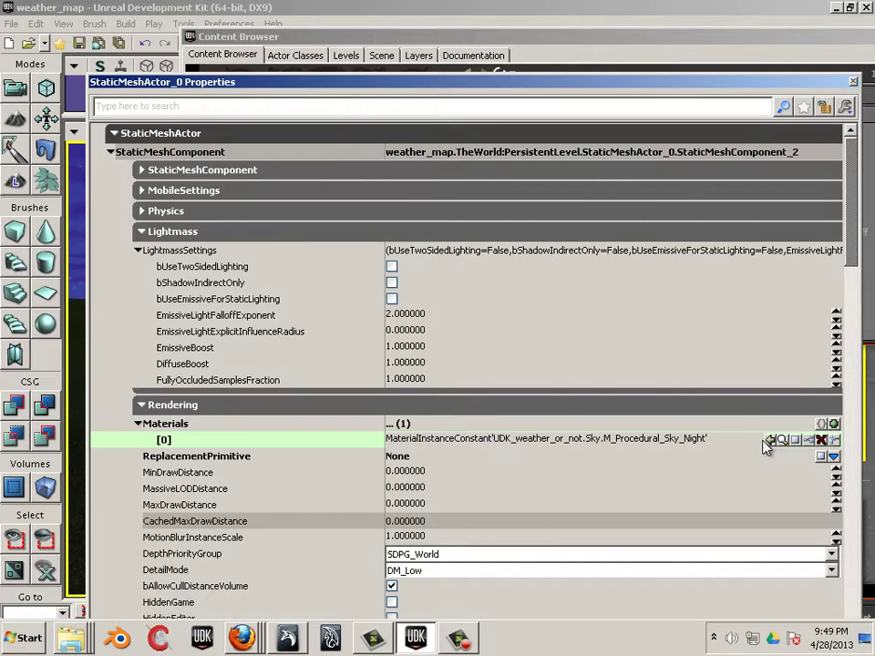
pyautogui.click(852, 82)
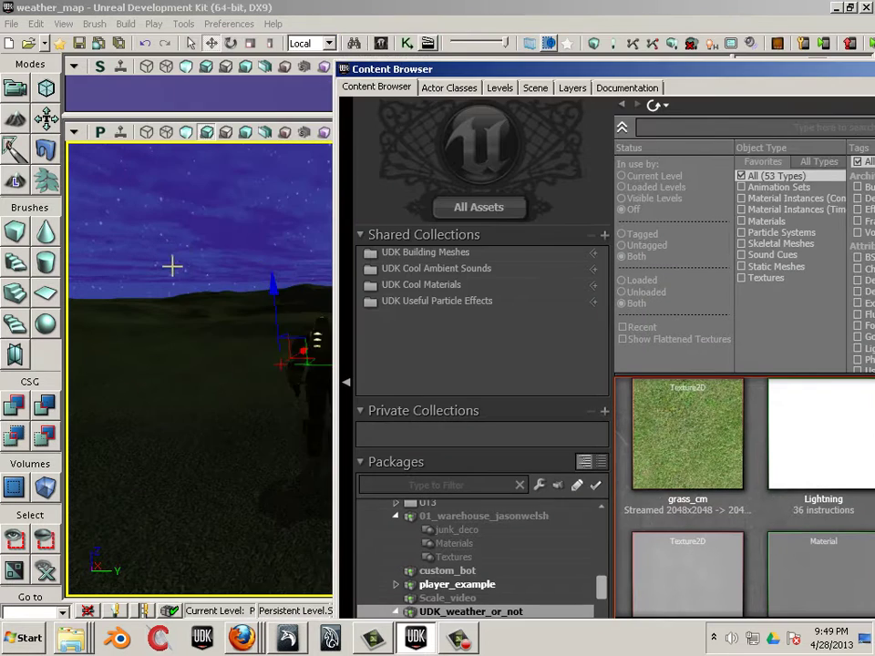
# - Open M_Procedural_Sky_Night in the Material Instance Editor, arrange it beside the perspective view, and select the terrain instead of the sky sphere
pyautogui.moveTo(189, 345); pyautogui.dragTo(241, 252)
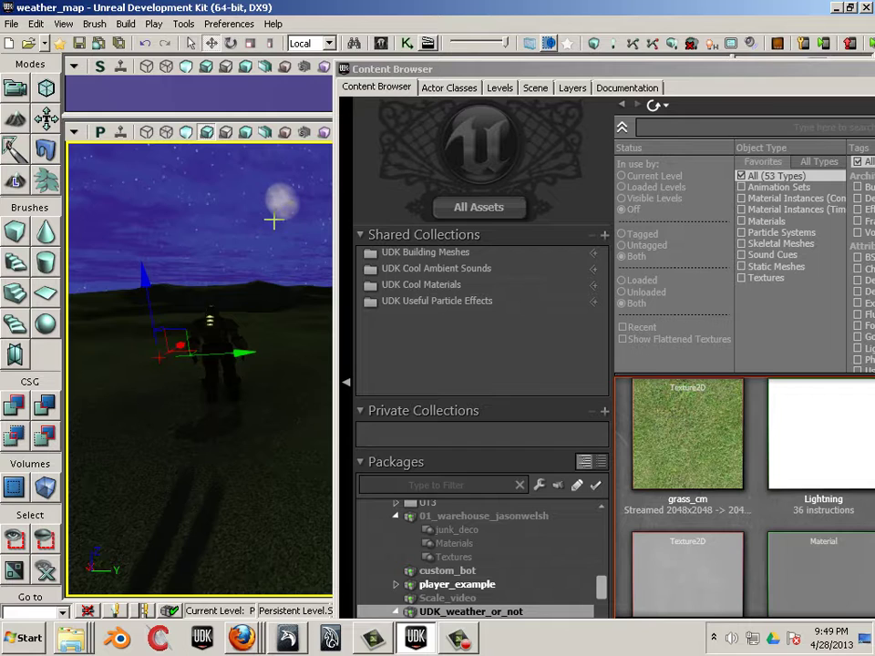
pyautogui.moveTo(532, 64); pyautogui.dragTo(267, 59)
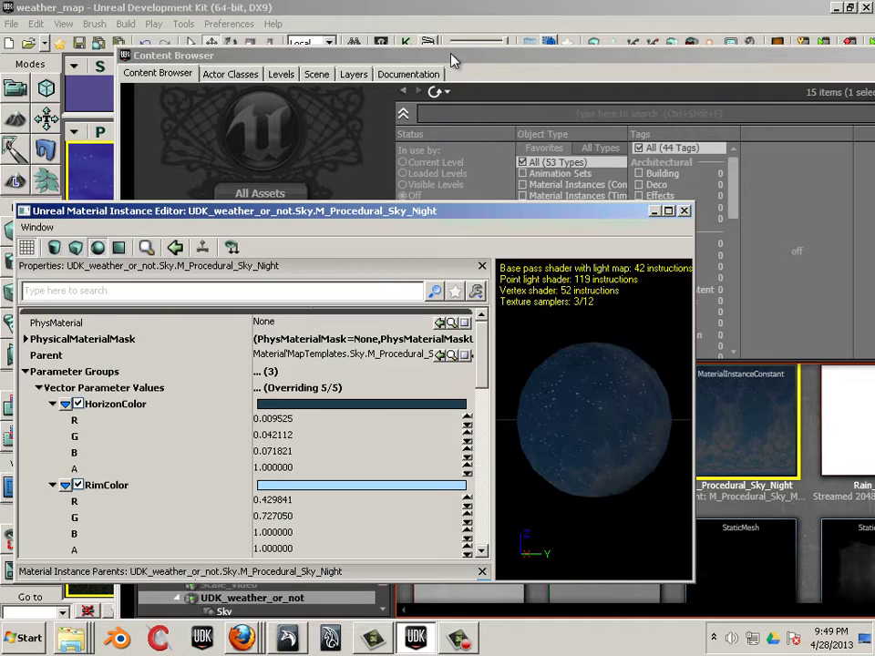
pyautogui.click(452, 55)
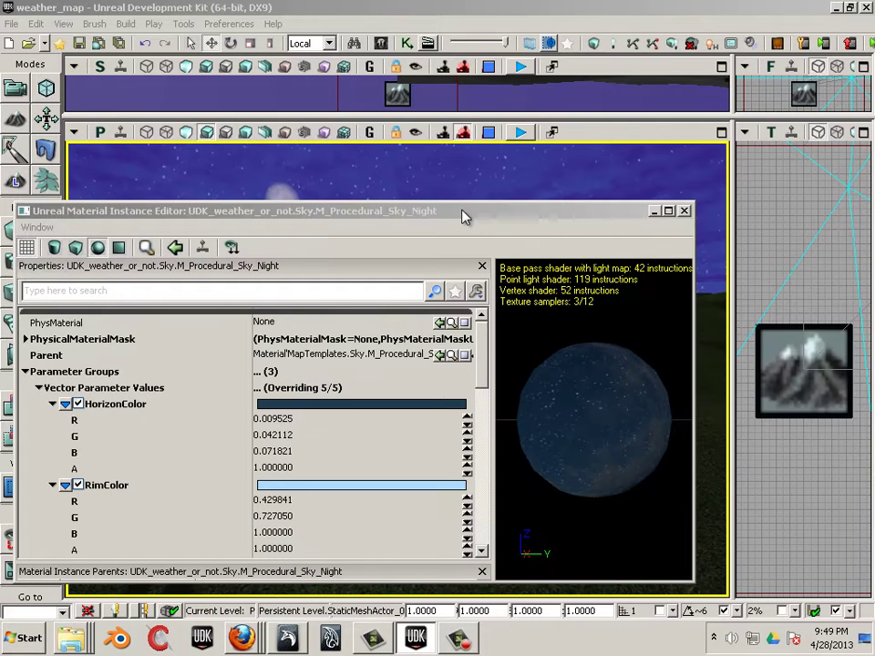
pyautogui.moveTo(462, 210); pyautogui.dragTo(573, 149)
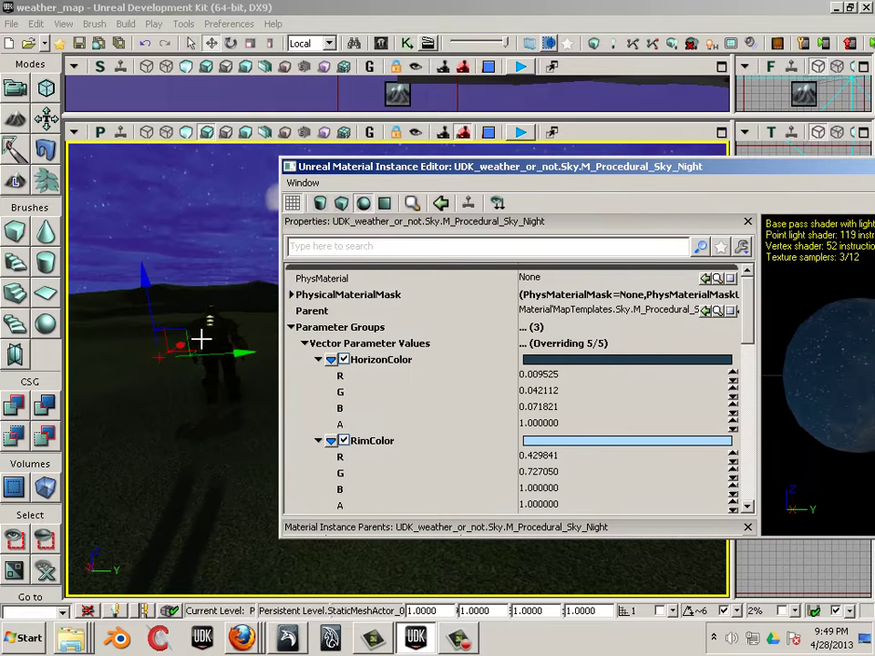
pyautogui.click(152, 393)
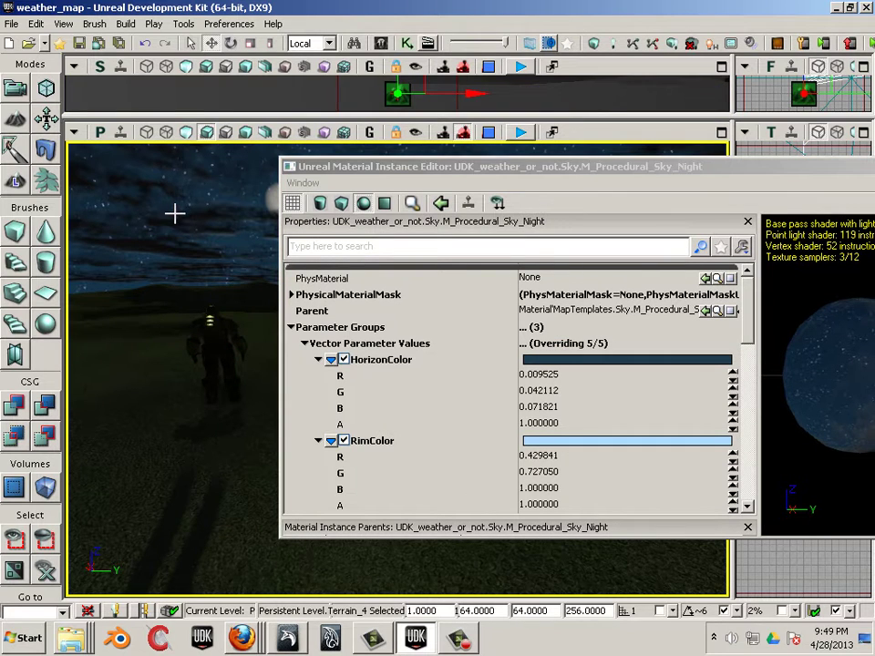
# - Set the night sky material's HorizonColor to black by lowering its color value to 0.00
pyautogui.click(588, 369)
pyautogui.moveTo(384, 401); pyautogui.dragTo(365, 394)
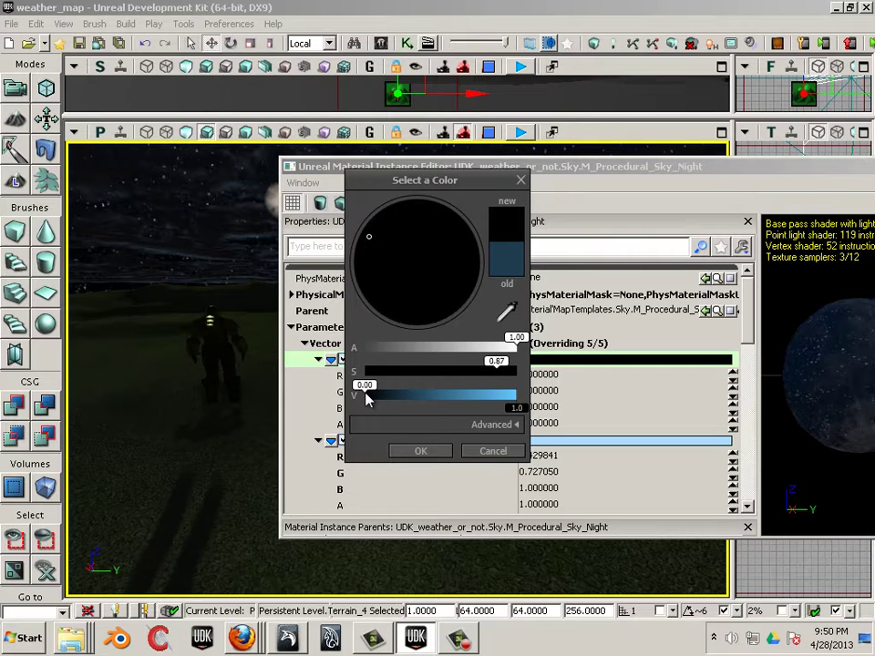
pyautogui.click(421, 451)
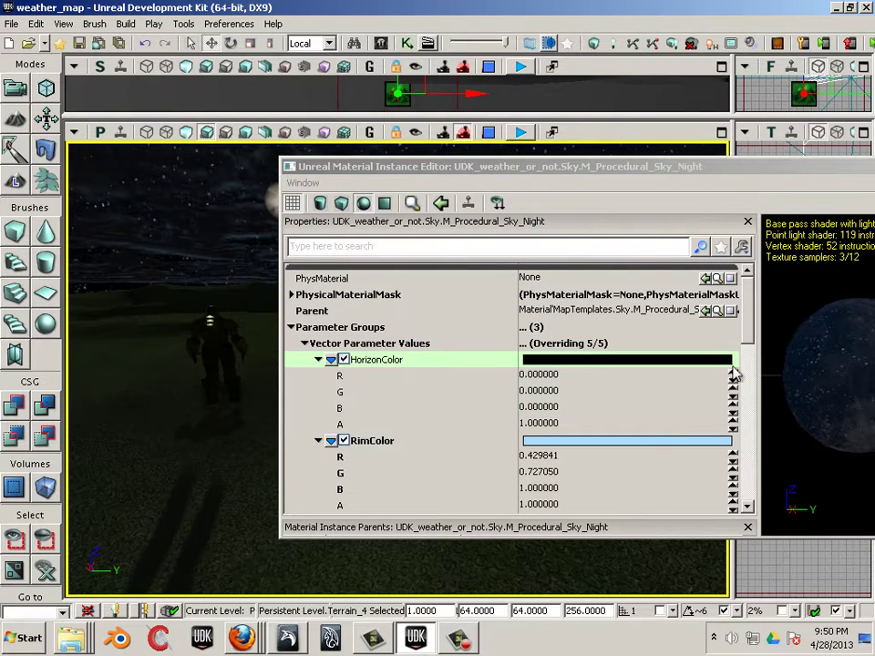
# - Darken the RimColor to a muted blue of about R 0.244, G 0.413, B 0.567
pyautogui.scroll(-3, 747, 339)
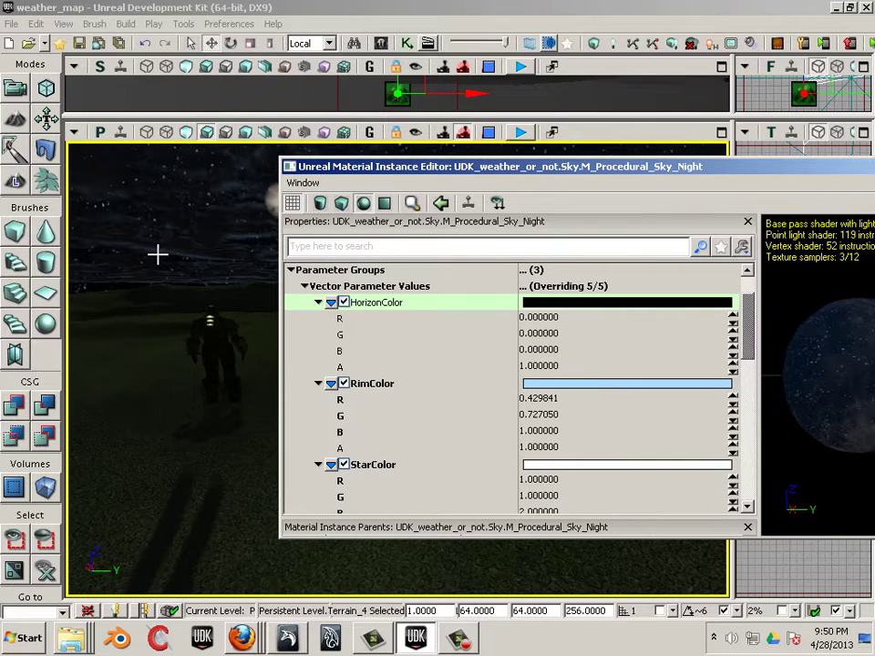
pyautogui.click(567, 388)
pyautogui.doubleClick(566, 387)
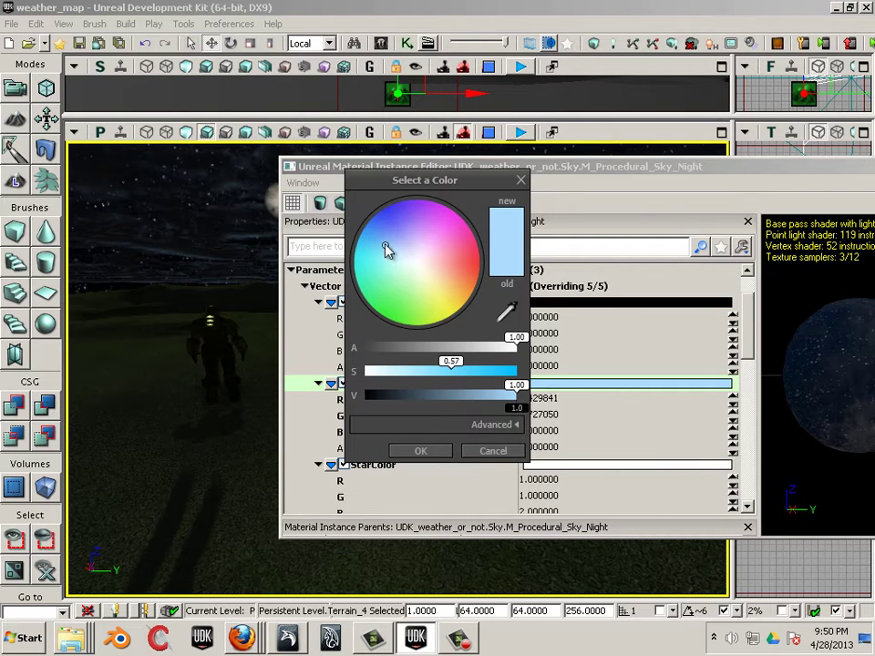
pyautogui.moveTo(452, 402); pyautogui.dragTo(444, 403)
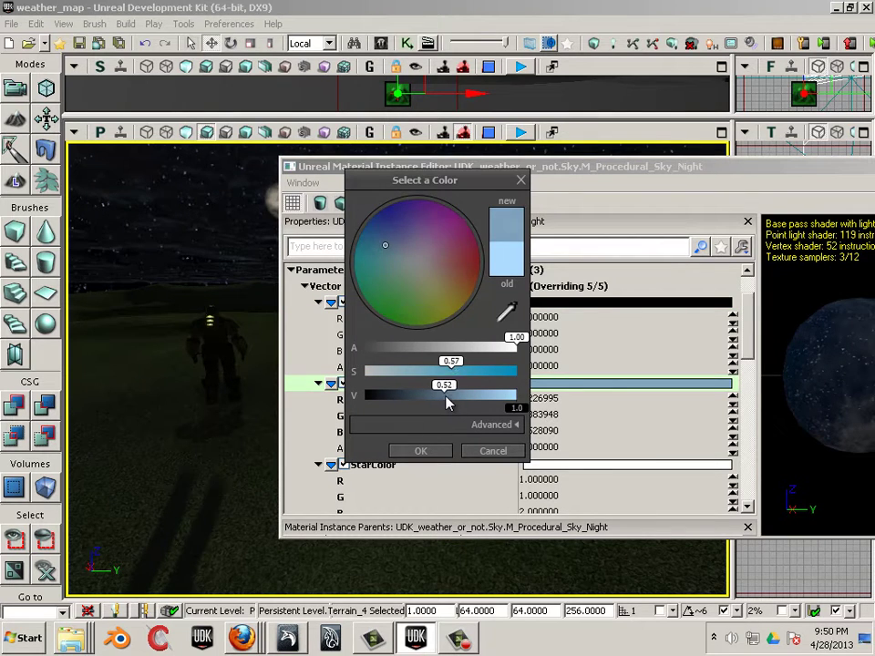
pyautogui.click(450, 397)
pyautogui.click(420, 452)
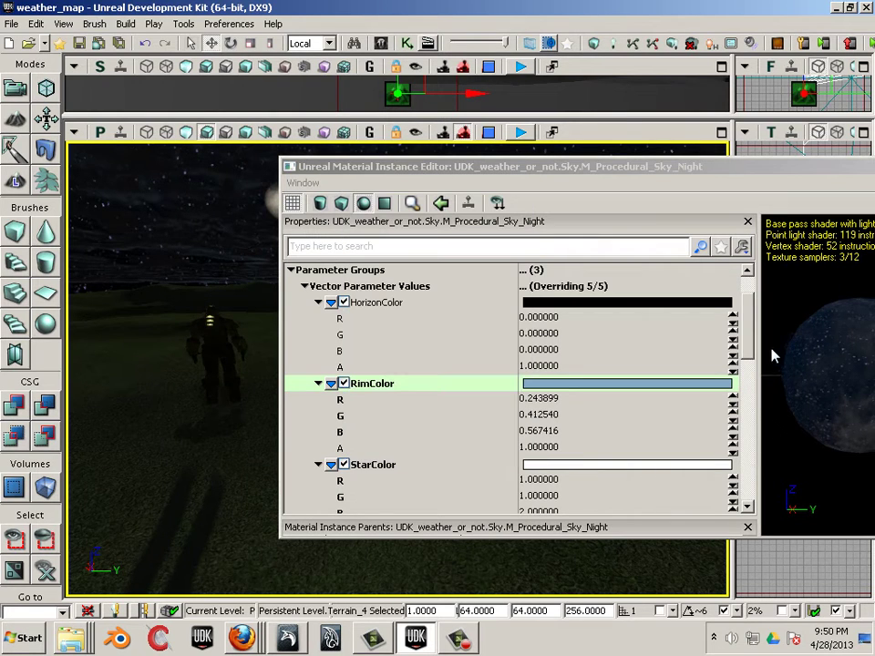
# - Turn off the Stars static switch of the night sky material while keeping its override enabled
pyautogui.moveTo(749, 348); pyautogui.dragTo(745, 448)
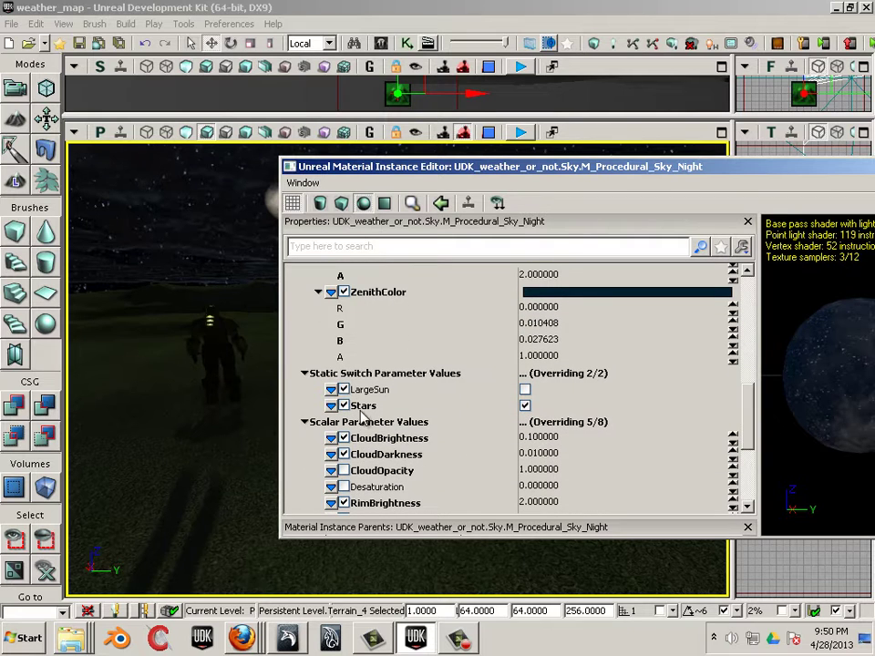
pyautogui.click(344, 406)
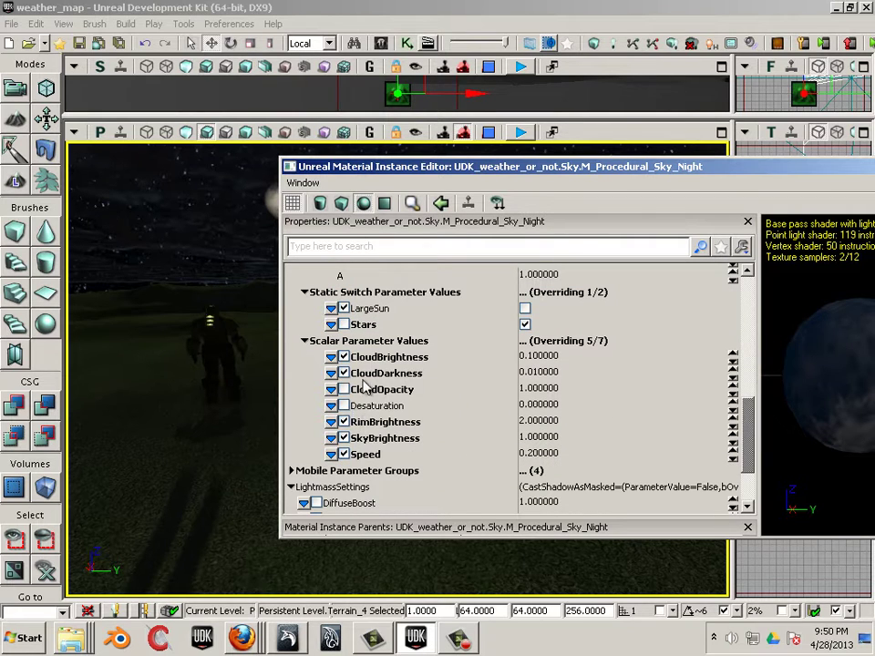
pyautogui.click(343, 324)
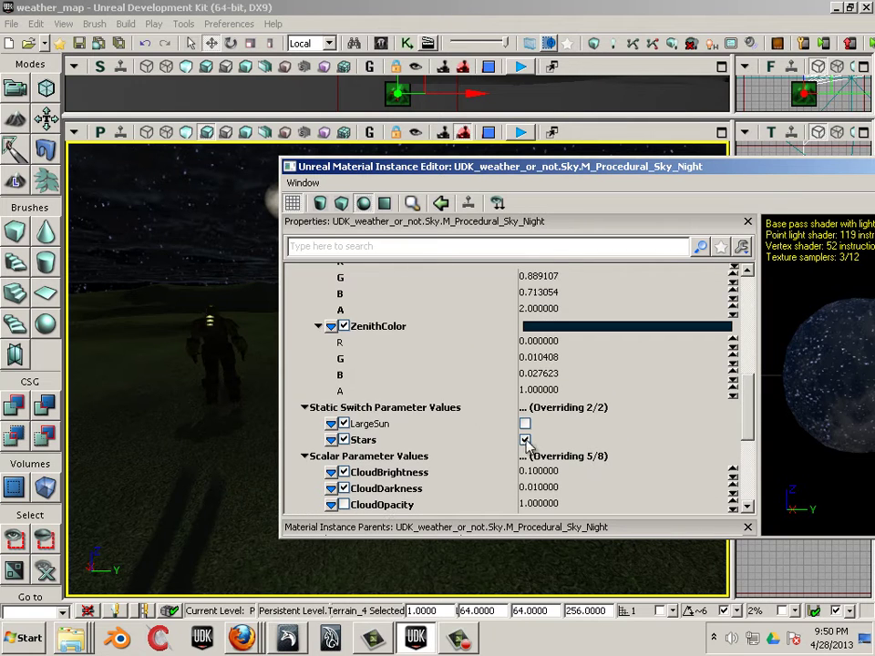
pyautogui.click(526, 441)
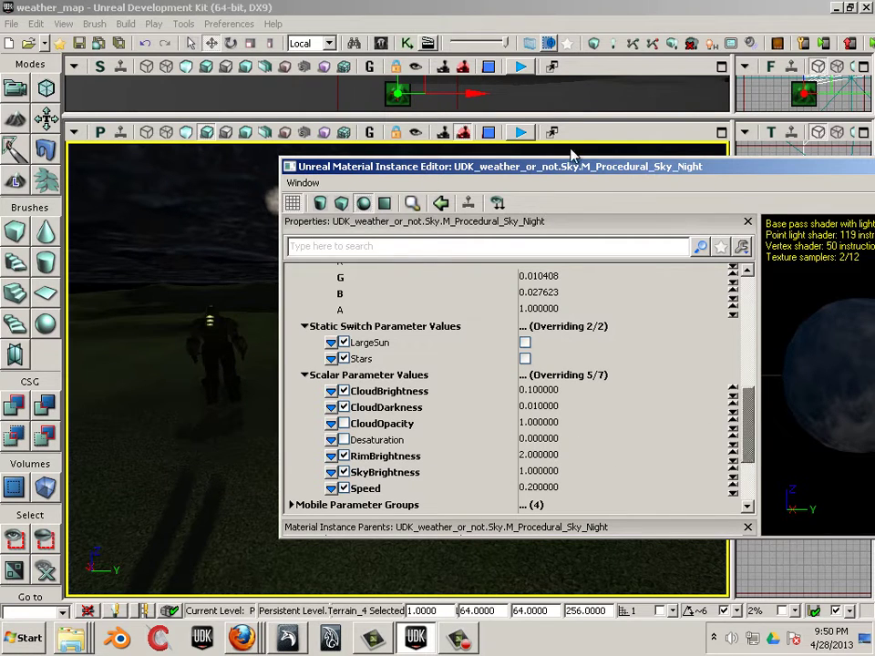
# - Move the material editor clear of the moon and set the Sun color to pale blue, about R 0.608, G 0.777, B 1.0
pyautogui.moveTo(419, 166); pyautogui.dragTo(572, 151)
pyautogui.moveTo(317, 354); pyautogui.dragTo(298, 346)
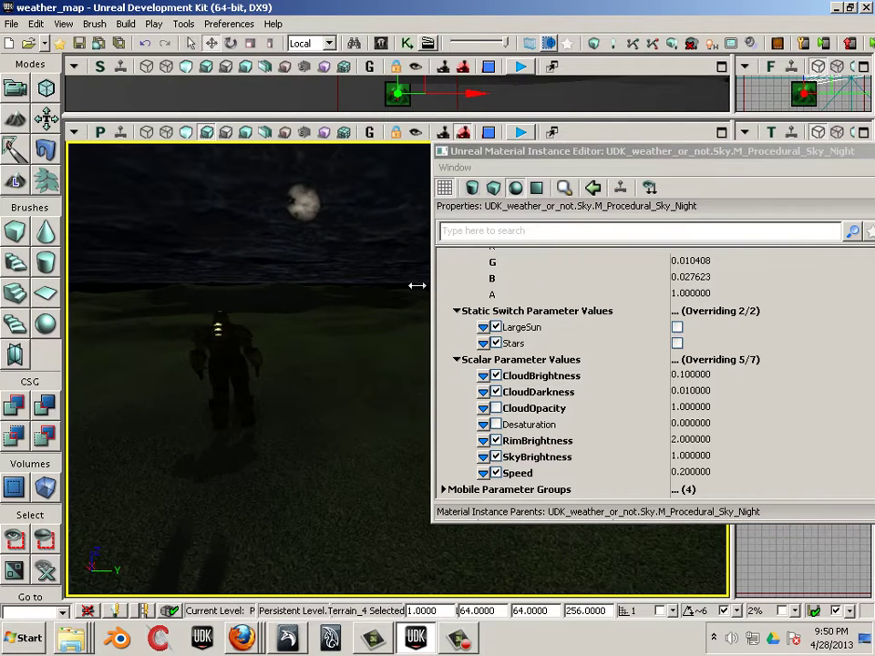
pyautogui.scroll(3, 594, 348)
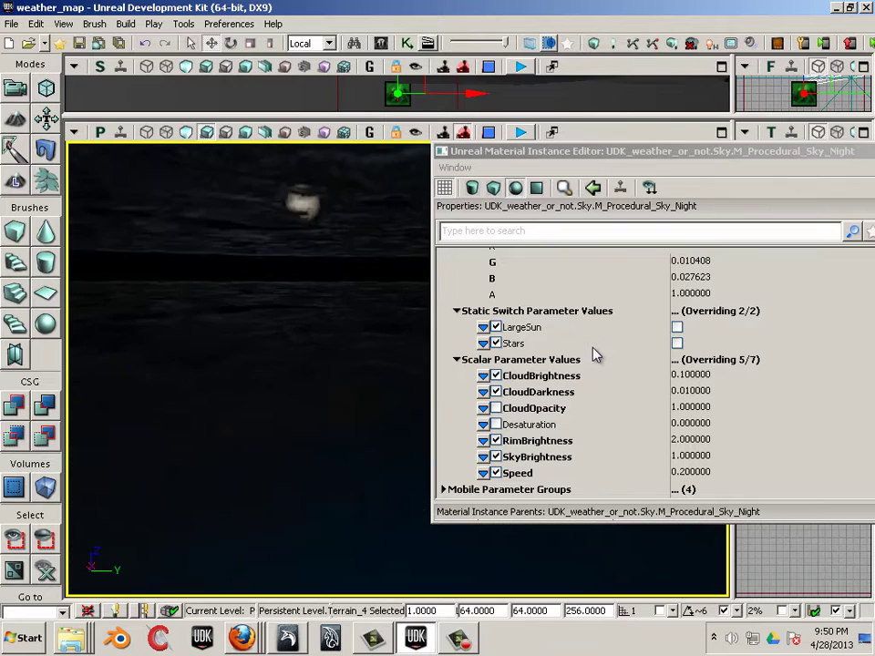
pyautogui.scroll(-5, 593, 348)
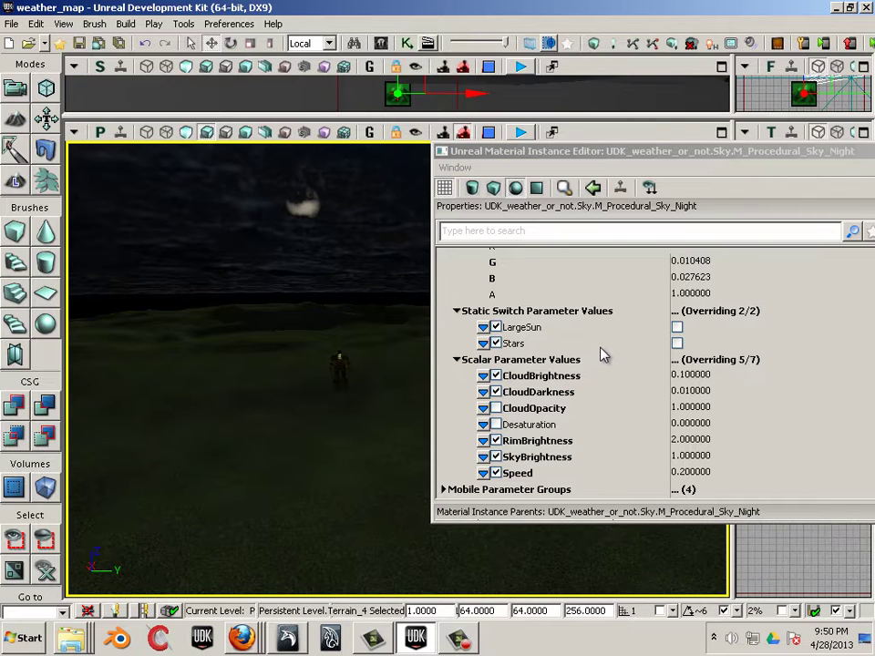
pyautogui.click(596, 349)
pyautogui.scroll(-2, 597, 355)
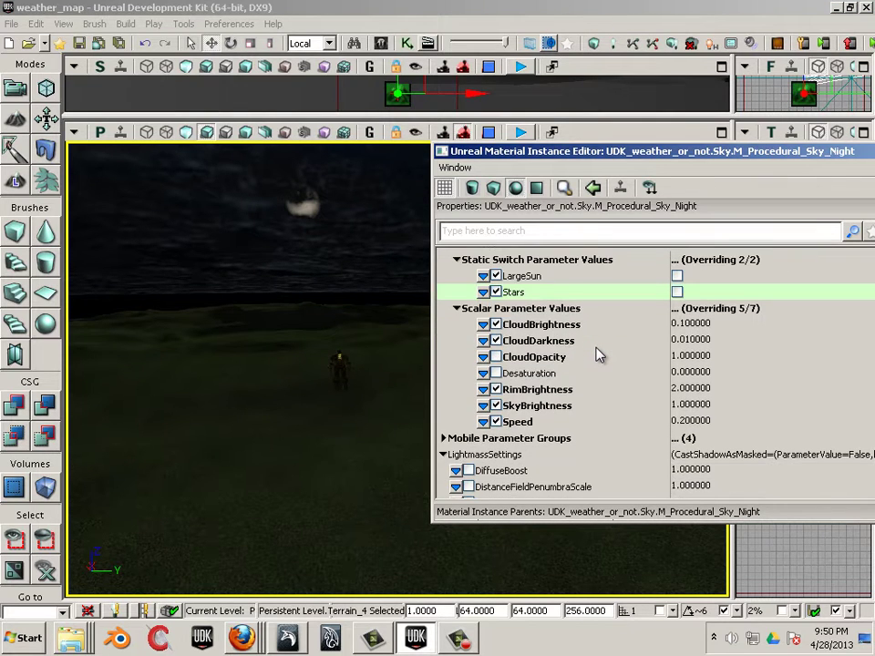
pyautogui.scroll(6, 596, 355)
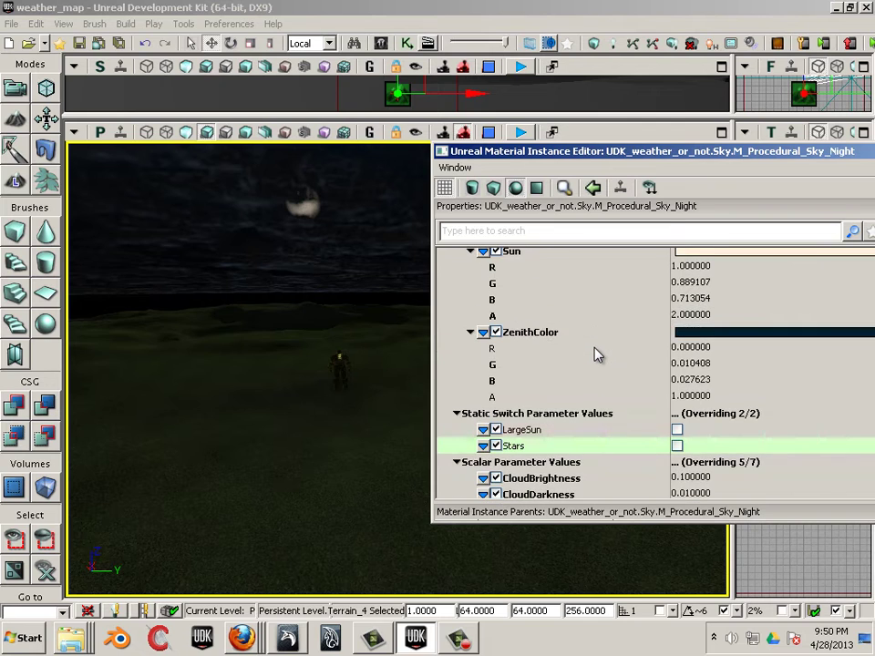
pyautogui.click(706, 286)
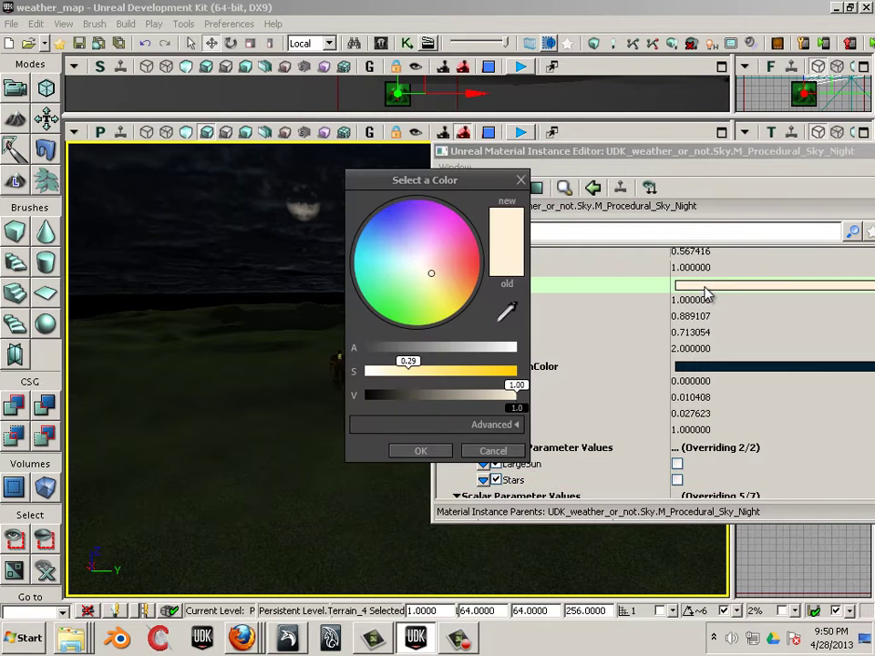
pyautogui.click(400, 248)
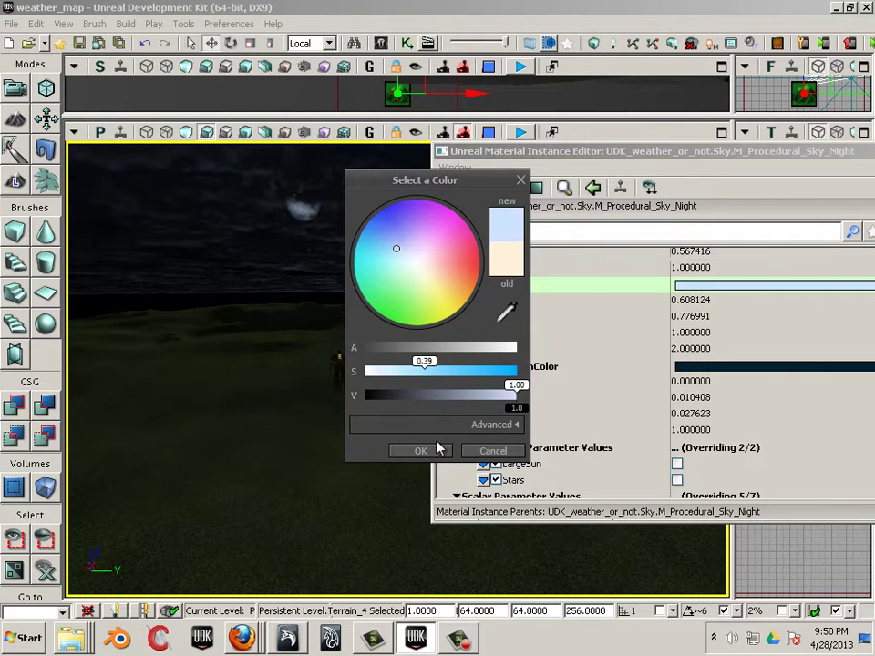
pyautogui.click(421, 450)
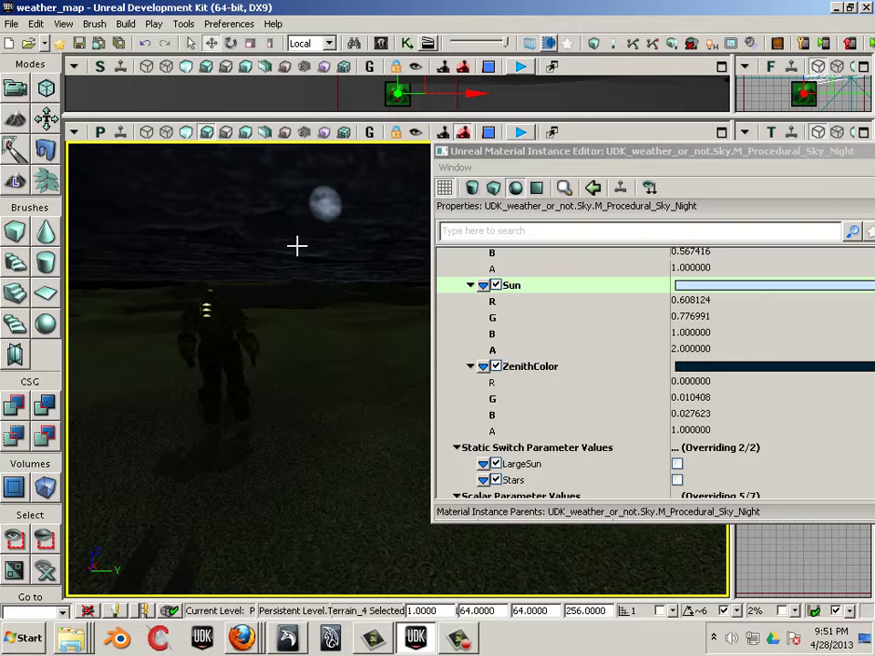
# - Look through the night sky material's vector, static switch and scalar parameters for further settings to adjust
pyautogui.click(584, 384)
pyautogui.scroll(2, 586, 385)
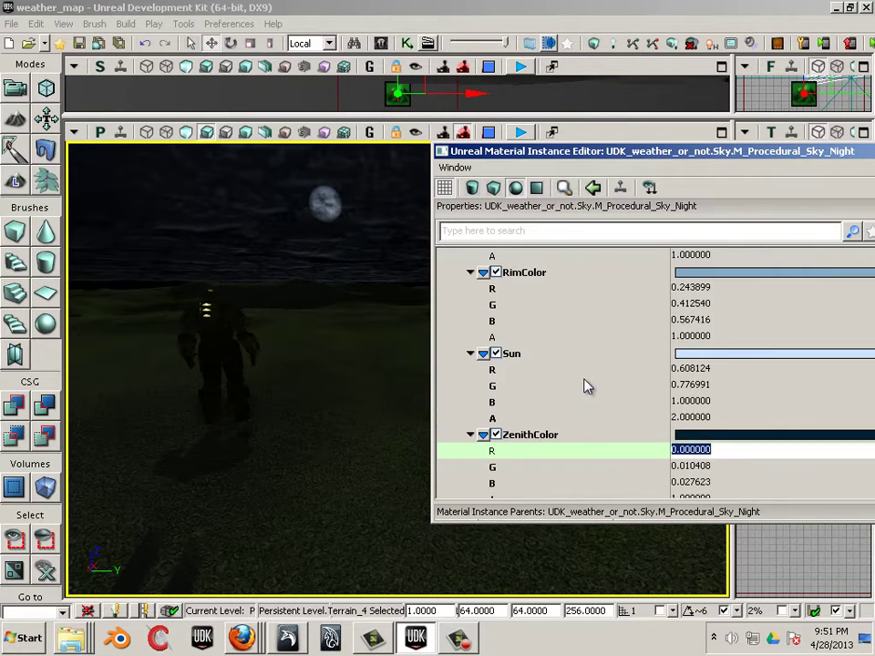
pyautogui.scroll(2, 585, 386)
pyautogui.scroll(1, 584, 386)
pyautogui.scroll(-1, 584, 387)
pyautogui.scroll(1, 584, 386)
pyautogui.scroll(2, 584, 387)
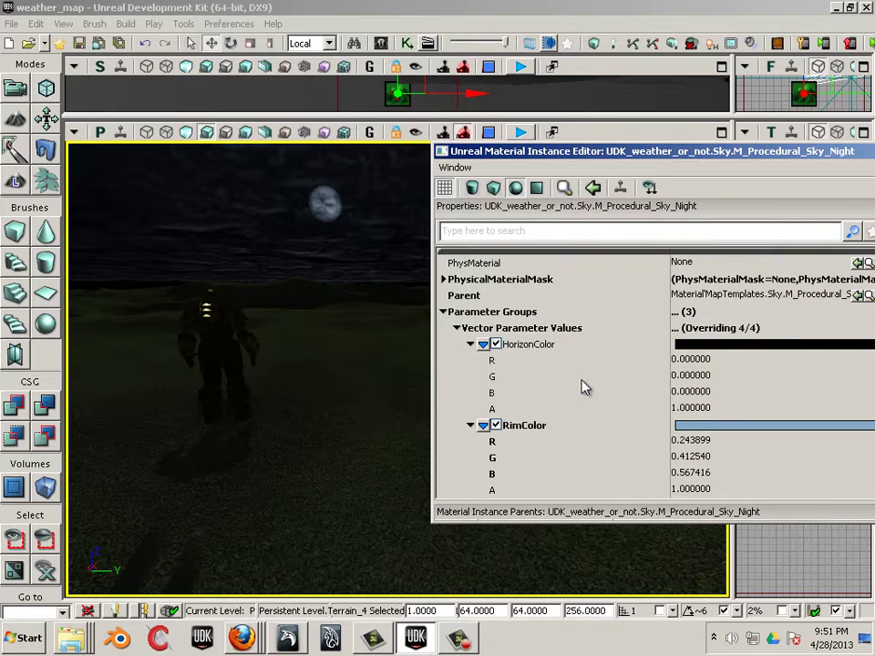
pyautogui.scroll(-7, 584, 386)
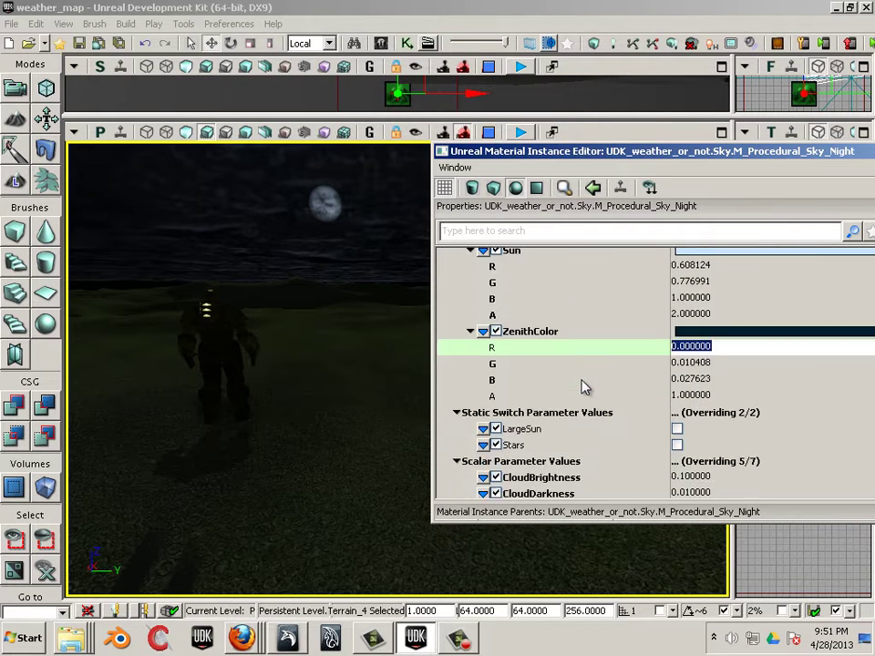
pyautogui.scroll(-1, 584, 386)
pyautogui.click(504, 374)
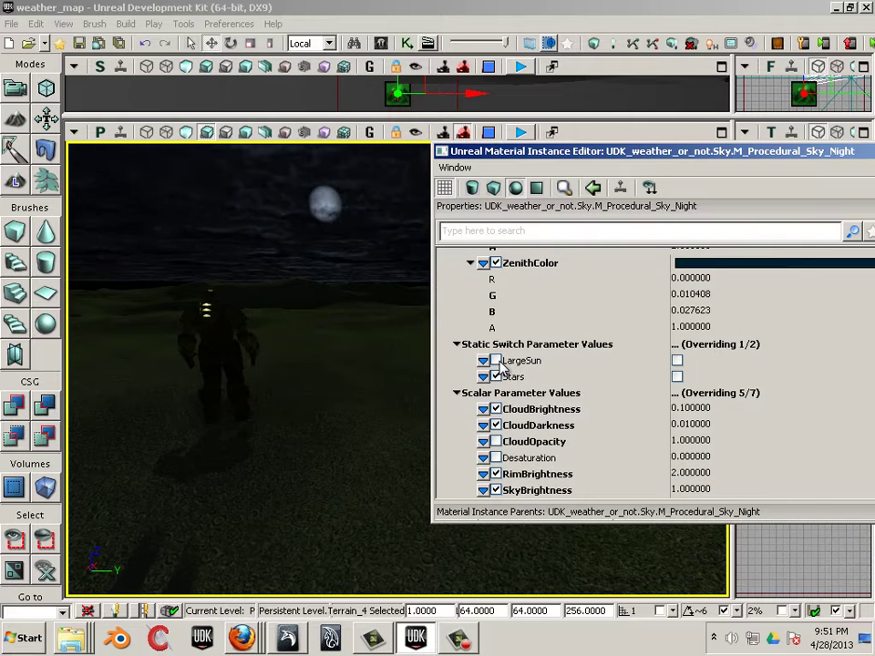
pyautogui.scroll(-2, 519, 390)
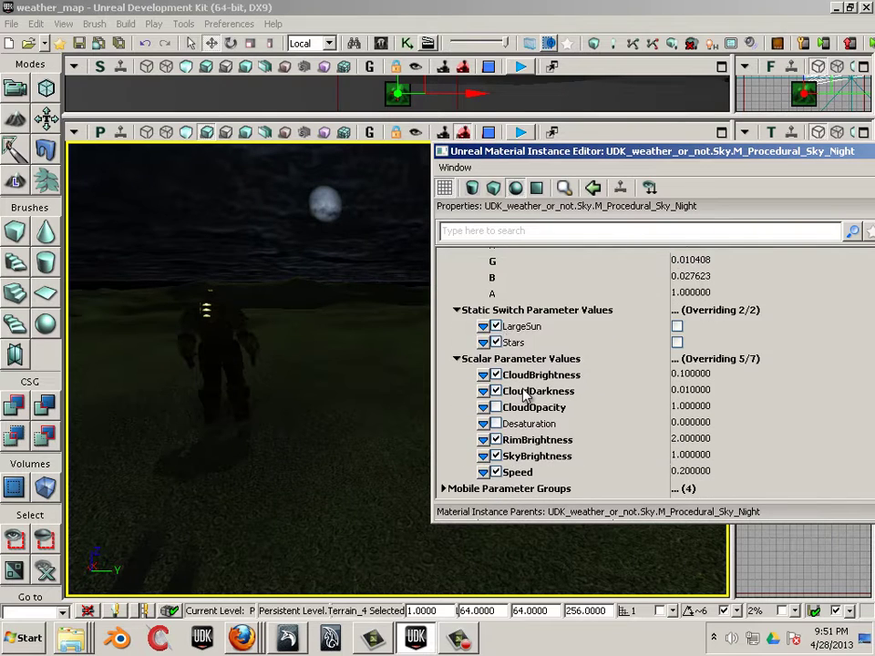
pyautogui.scroll(-2, 526, 394)
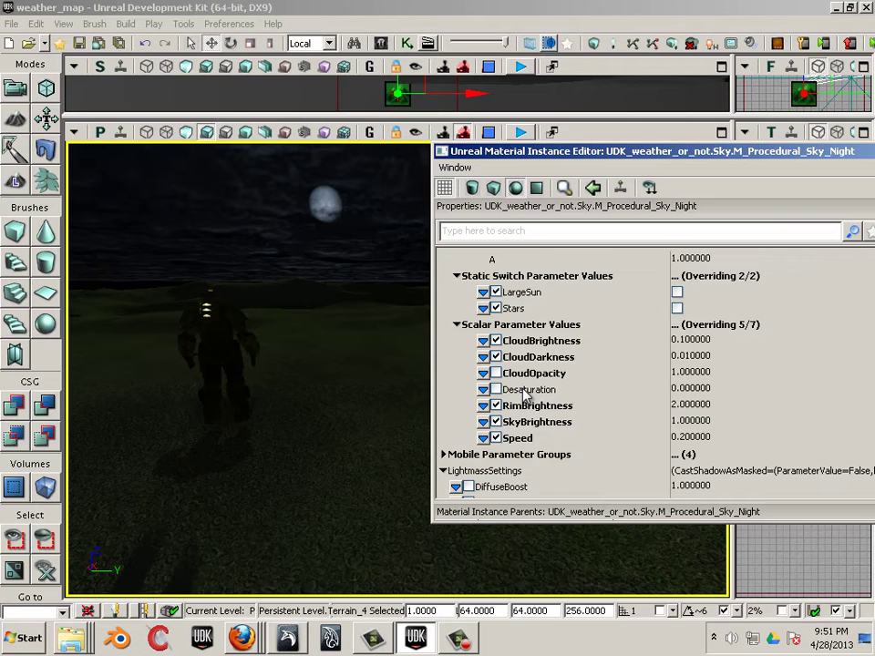
# - Set the CloudDarkness scalar parameter to 0.002 and view the sky in the perspective view
pyautogui.click(524, 340)
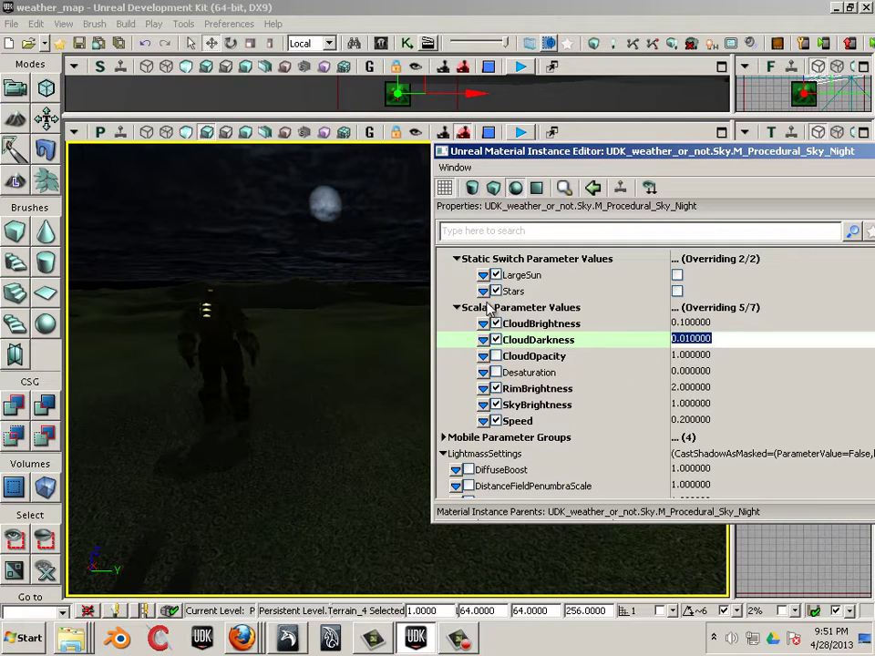
pyautogui.click(723, 344)
pyautogui.moveTo(723, 344); pyautogui.dragTo(690, 347)
pyautogui.write('0')
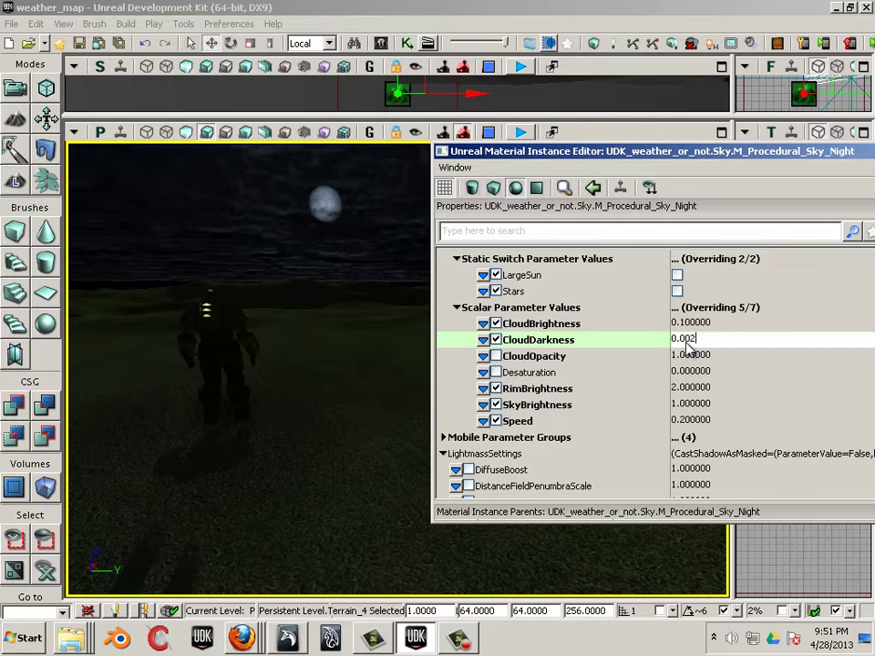
pyautogui.write('2')
pyautogui.press('Return')
pyautogui.click(320, 331)
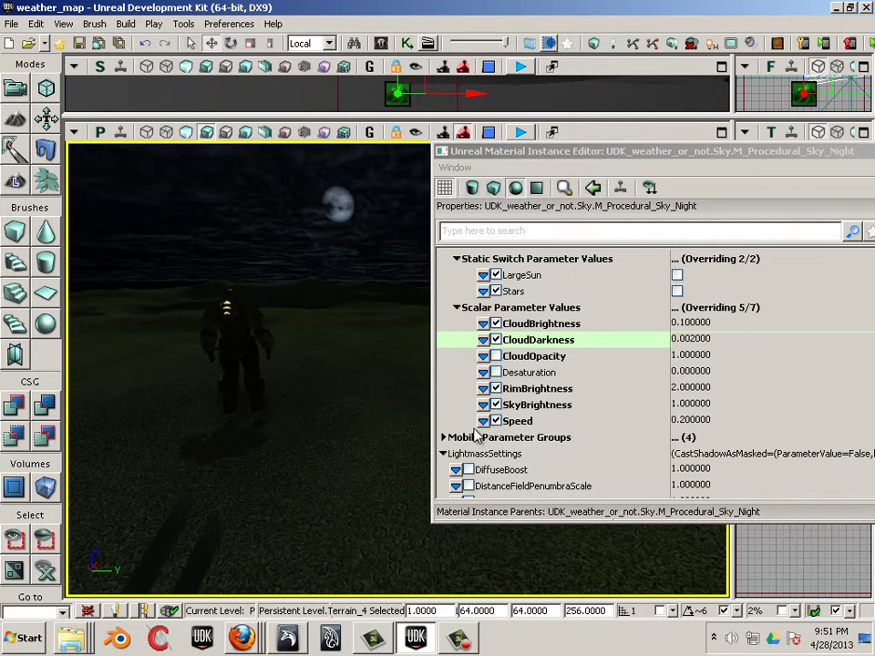
# - Set the SkyBrightness scalar parameter to 0.5 with its override enabled
pyautogui.click(495, 404)
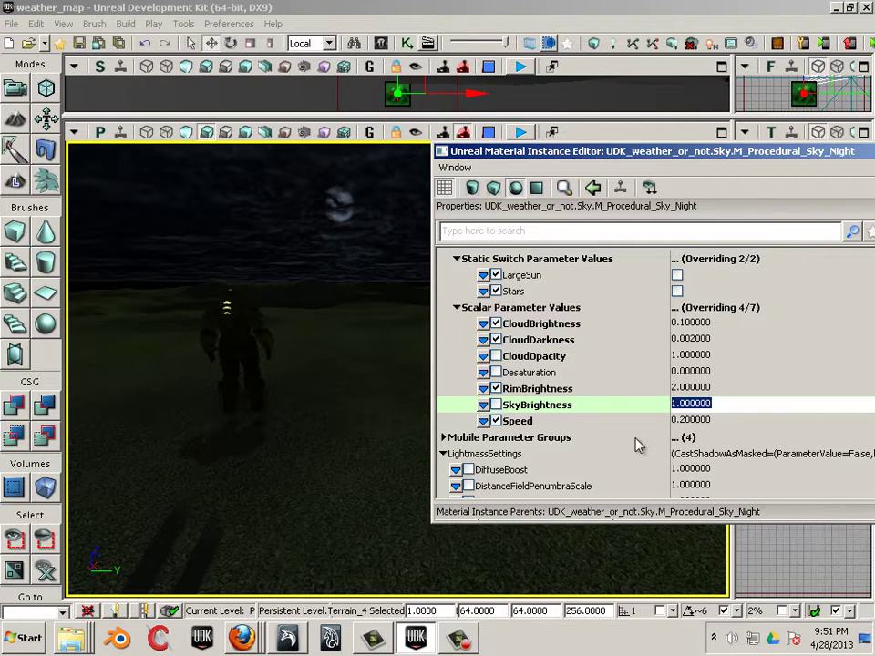
pyautogui.click(495, 404)
pyautogui.click(716, 407)
pyautogui.moveTo(718, 408); pyautogui.dragTo(652, 402)
pyautogui.write('0.5')
pyautogui.press('Return')
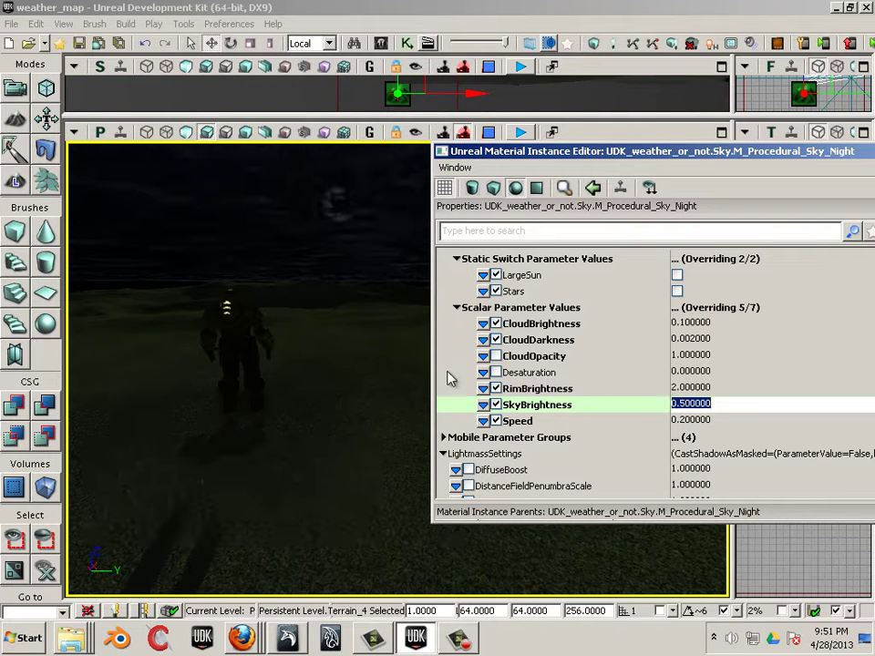
# - Open the dominant directional light's properties and position them so the sky stays in view
pyautogui.moveTo(343, 350); pyautogui.dragTo(664, 546)
pyautogui.click(276, 349)
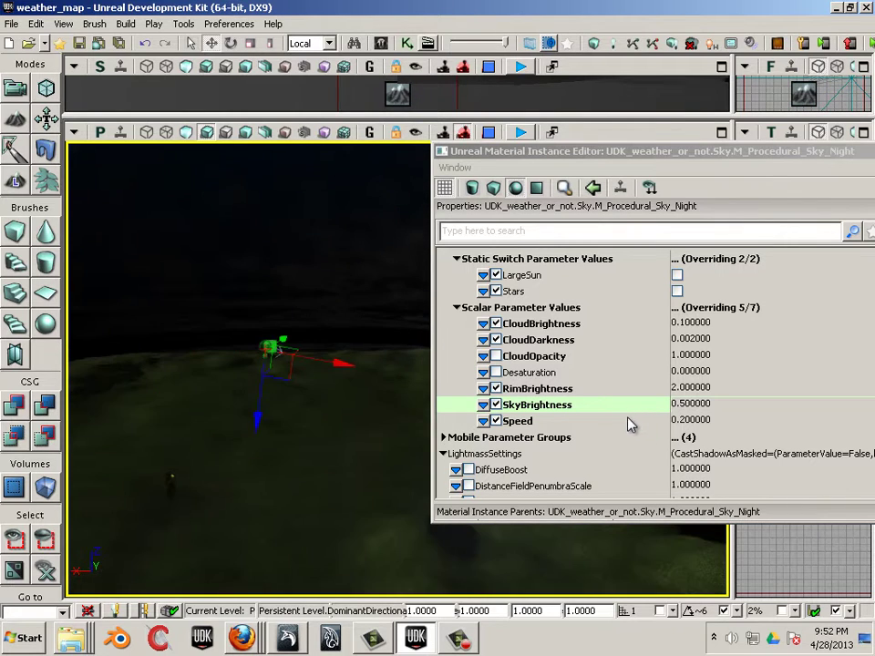
pyautogui.doubleClick(273, 351)
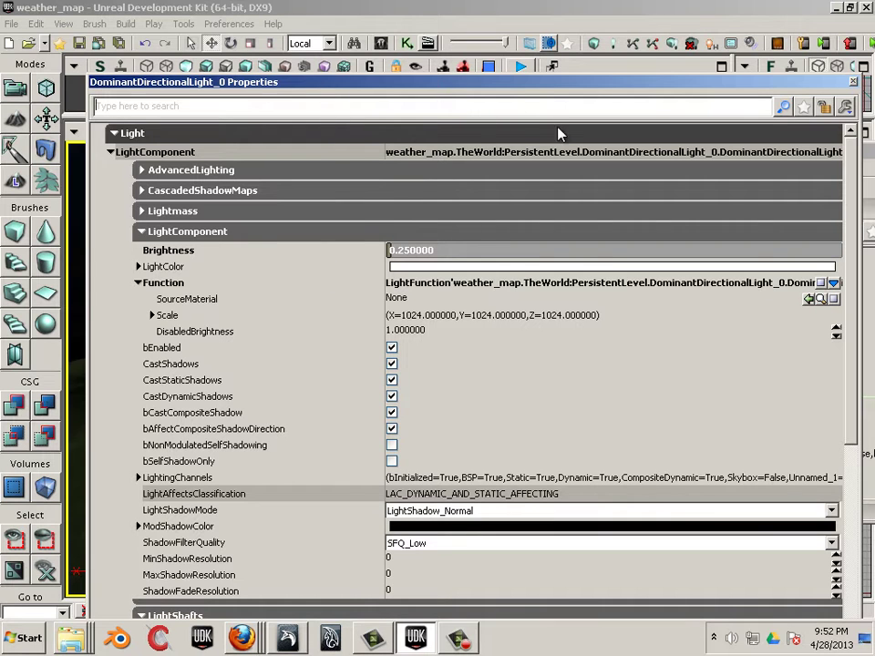
pyautogui.moveTo(299, 81); pyautogui.dragTo(531, 124)
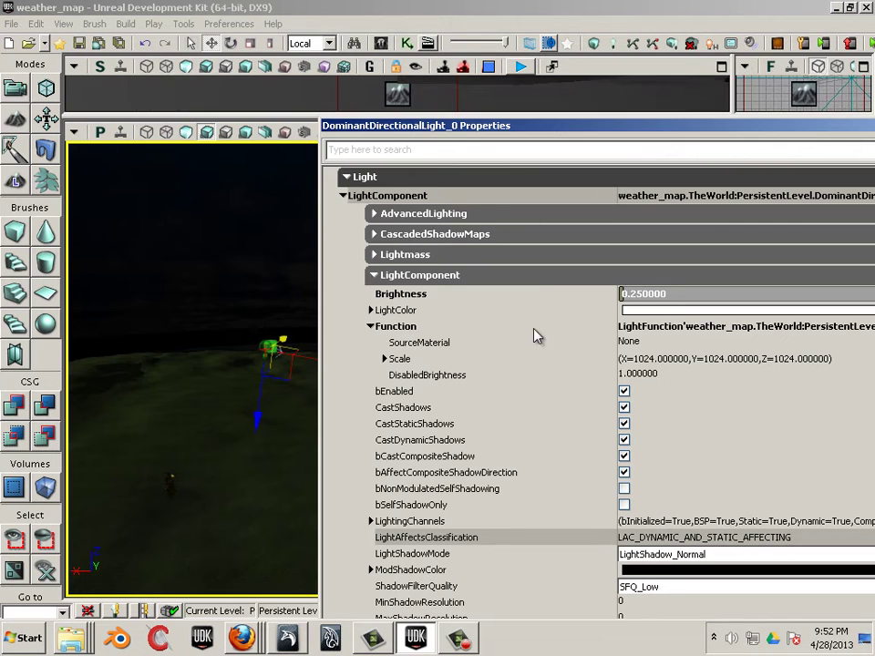
pyautogui.click(642, 310)
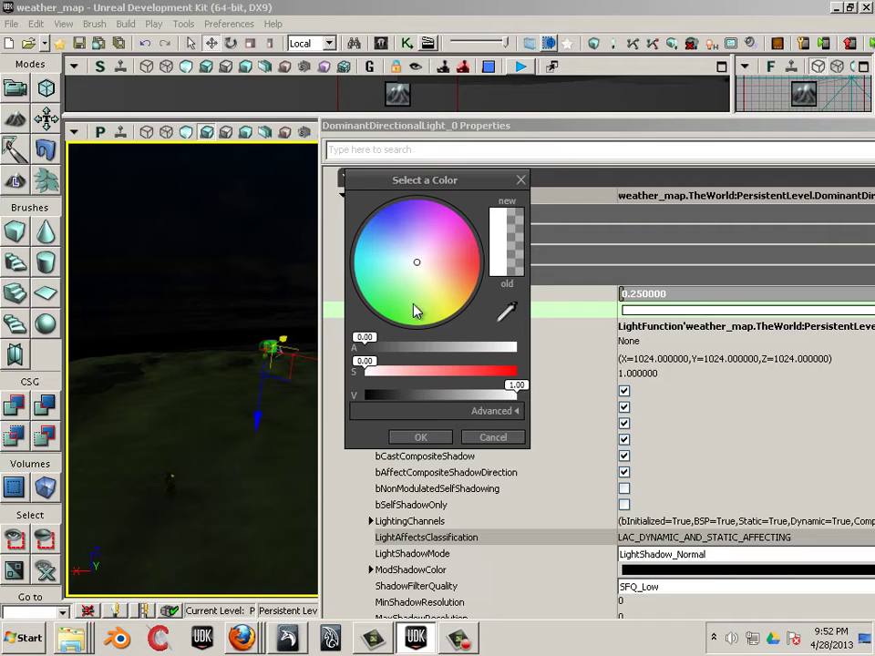
pyautogui.moveTo(464, 404); pyautogui.dragTo(451, 404)
pyautogui.click(402, 249)
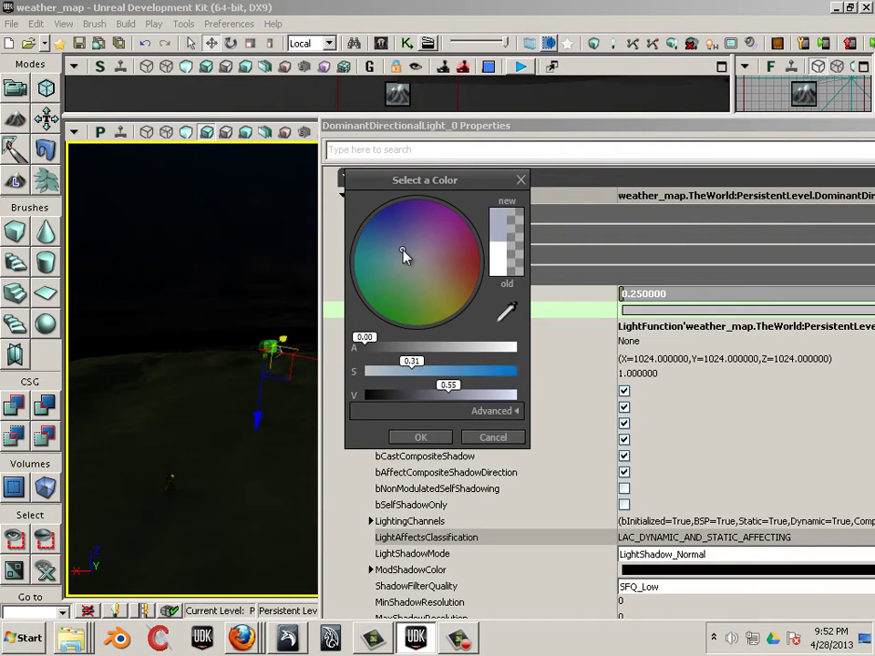
pyautogui.moveTo(450, 401); pyautogui.dragTo(430, 375)
pyautogui.click(434, 372)
pyautogui.click(400, 287)
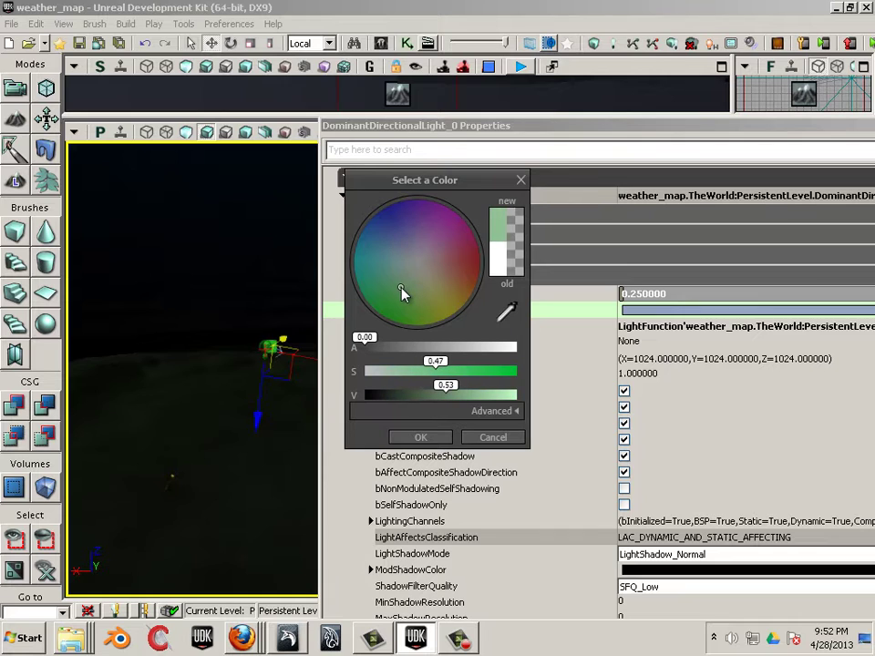
pyautogui.moveTo(234, 451); pyautogui.dragTo(225, 407)
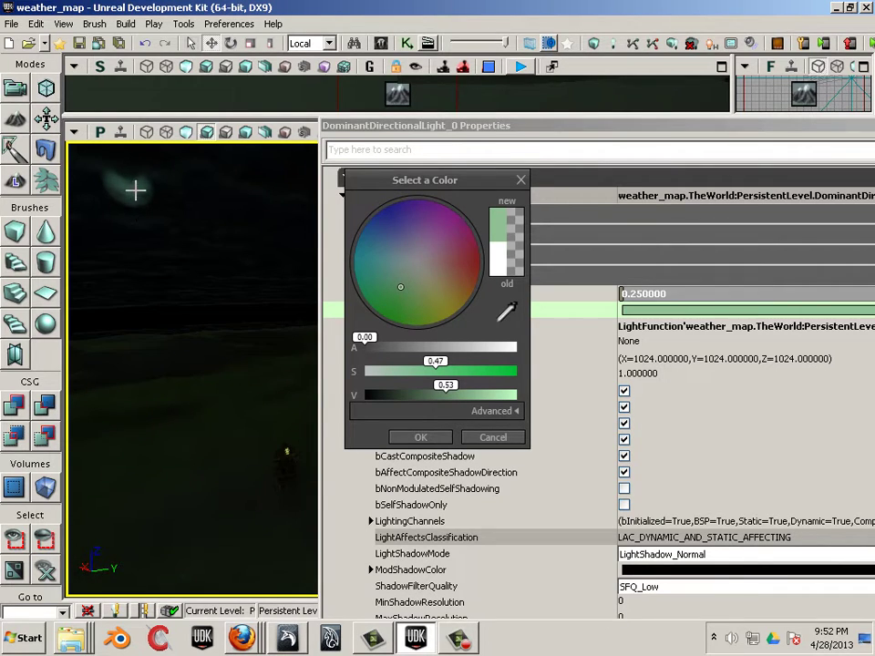
pyautogui.click(492, 437)
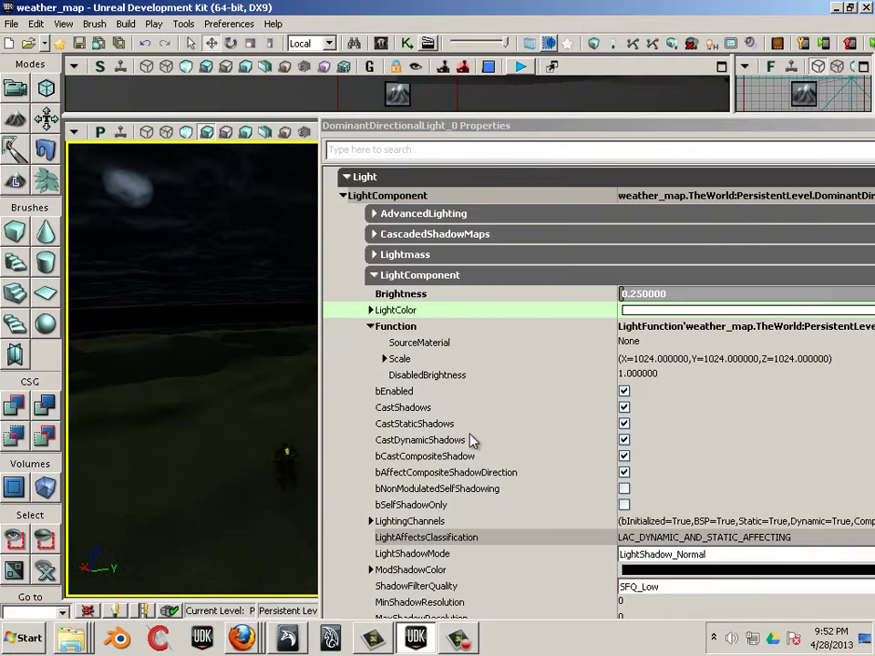
# - Set the directional light's Brightness to 0.1 and view the character and moon in the darker scene
pyautogui.click(627, 294)
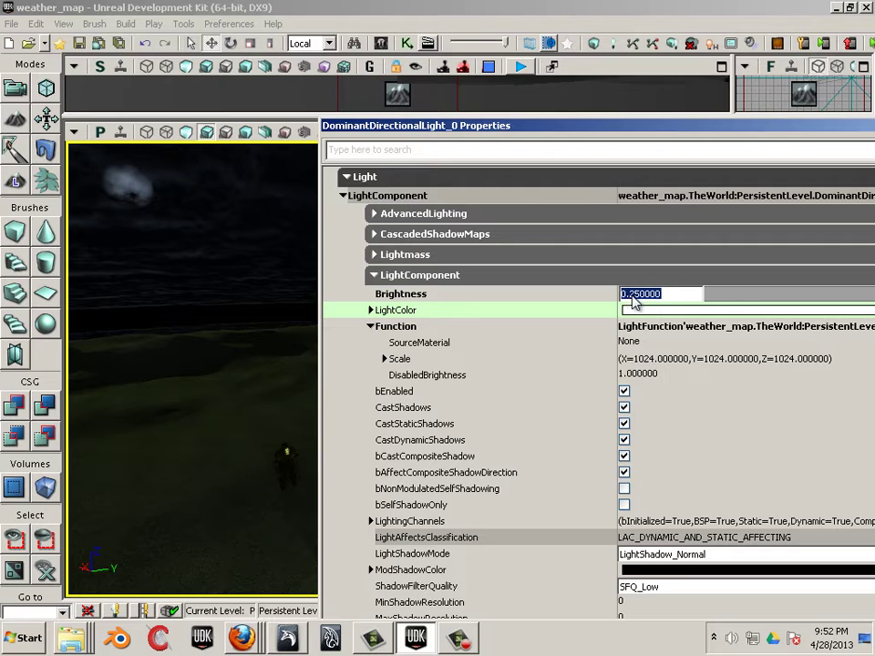
pyautogui.write('.')
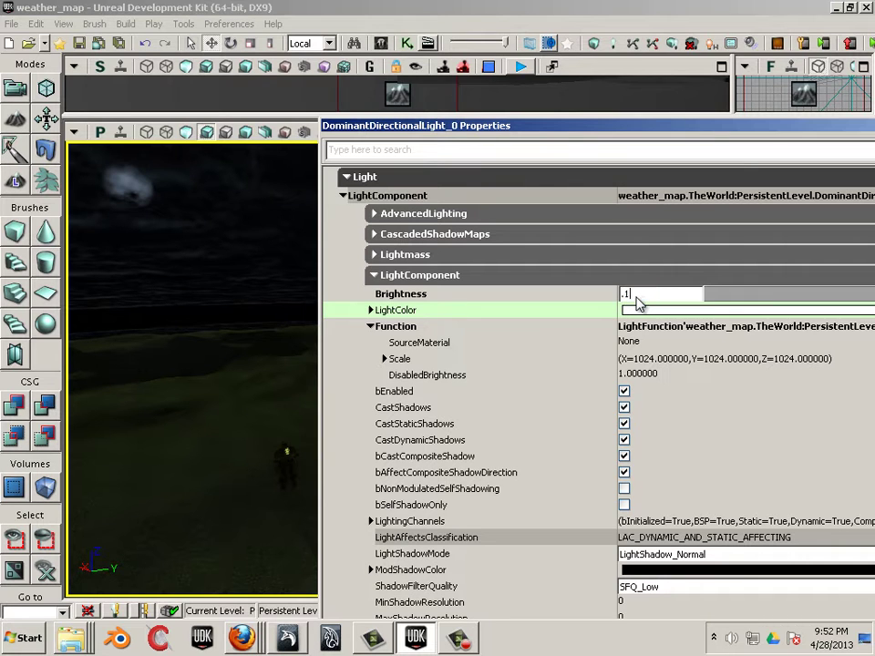
pyautogui.write('1')
pyautogui.press('Return')
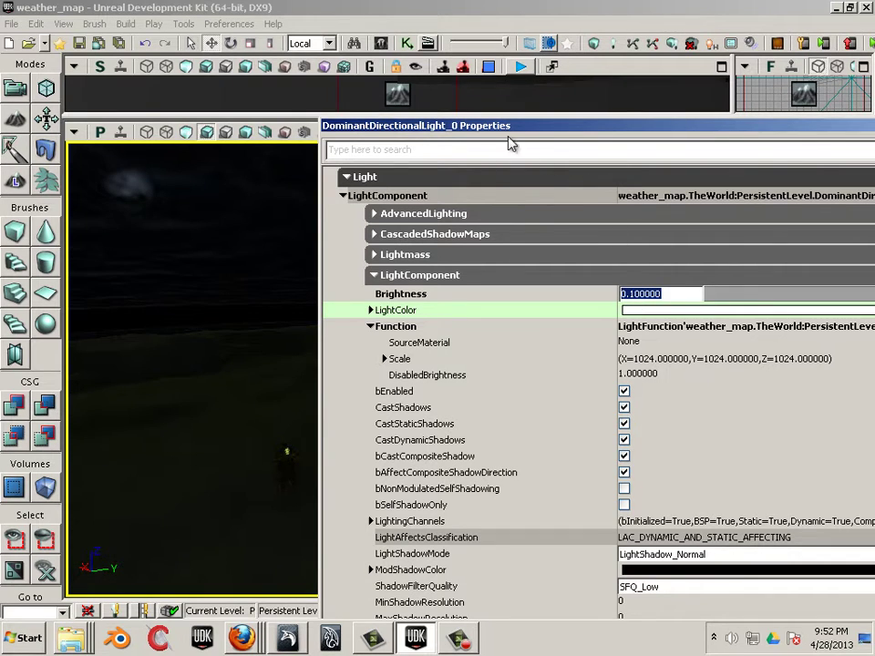
pyautogui.moveTo(511, 133); pyautogui.dragTo(794, 233)
pyautogui.press('w')
pyautogui.moveTo(294, 430); pyautogui.dragTo(217, 414, button='right')
pyautogui.press('s')
pyautogui.press('a')
pyautogui.press('d')
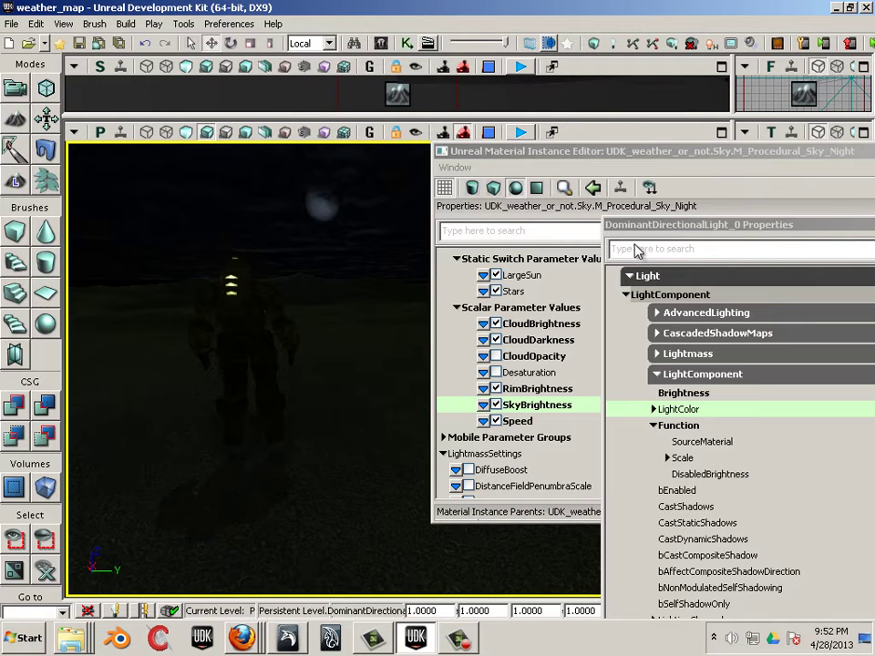
# - Lighten the night sky material's Sun color to about R 0.691, G 0.824, B 1.0
pyautogui.moveTo(619, 224); pyautogui.dragTo(874, 290)
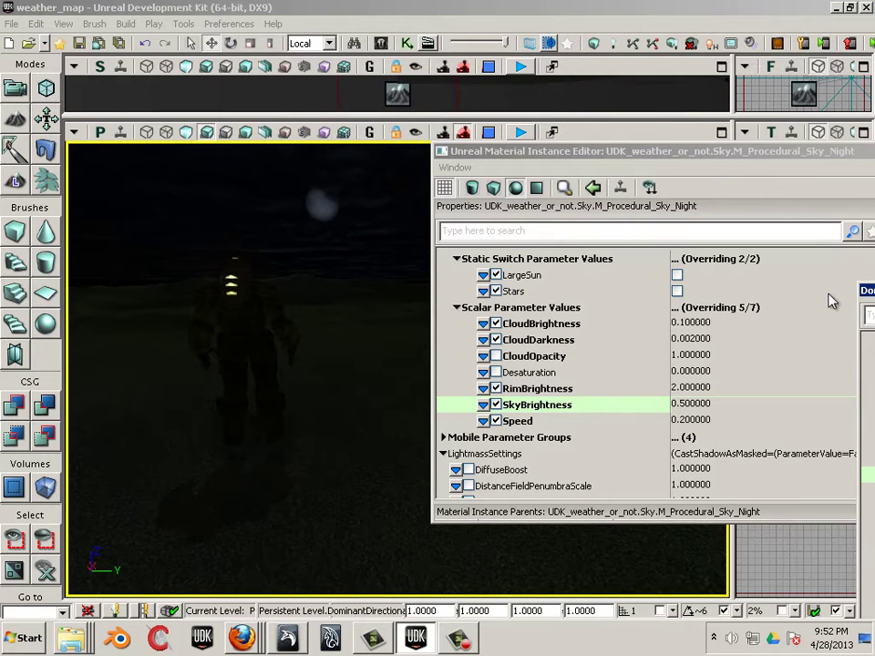
pyautogui.click(733, 155)
pyautogui.moveTo(672, 155); pyautogui.dragTo(611, 149)
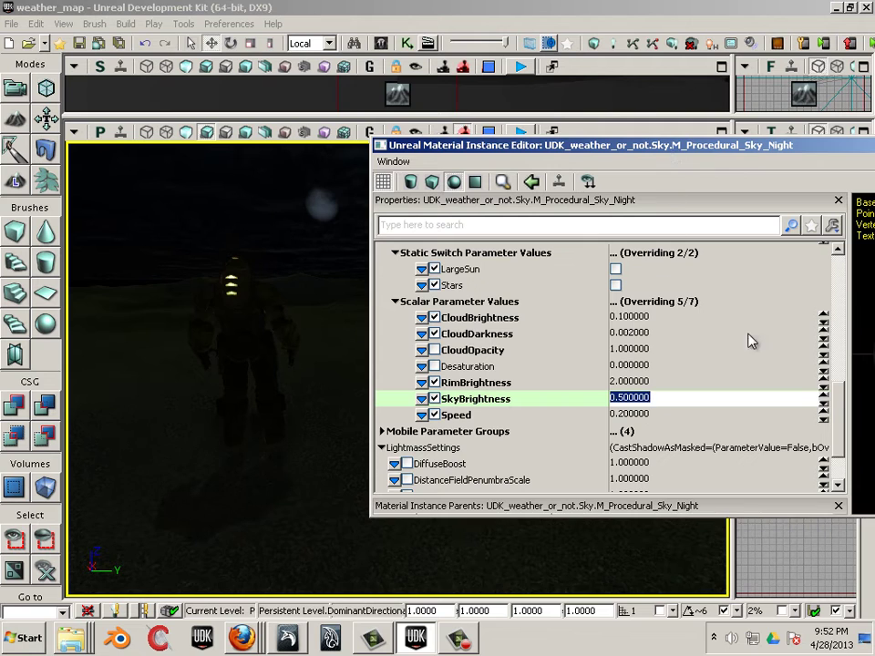
pyautogui.moveTo(836, 404); pyautogui.dragTo(813, 334)
pyautogui.click(673, 327)
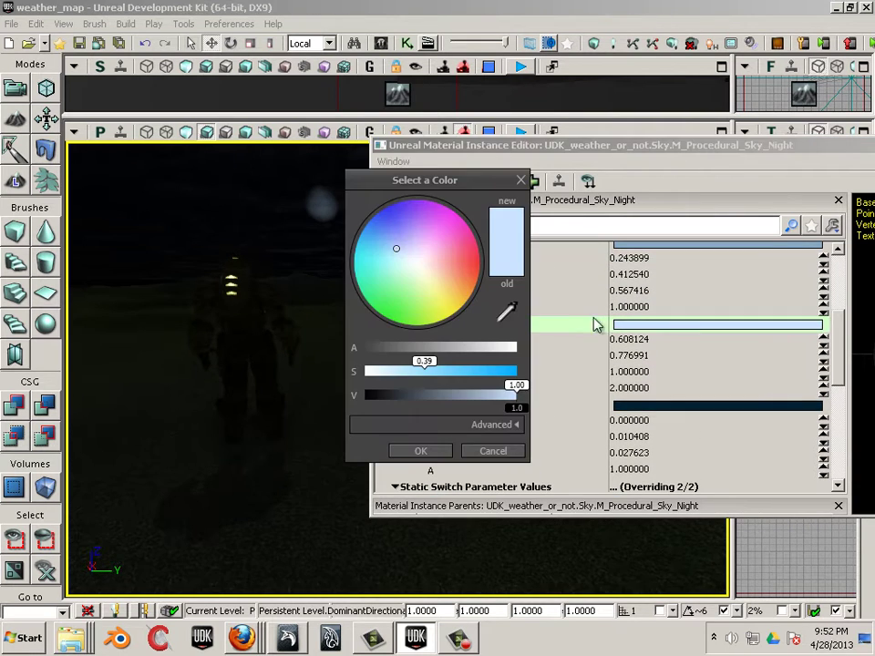
pyautogui.moveTo(424, 375); pyautogui.dragTo(411, 373)
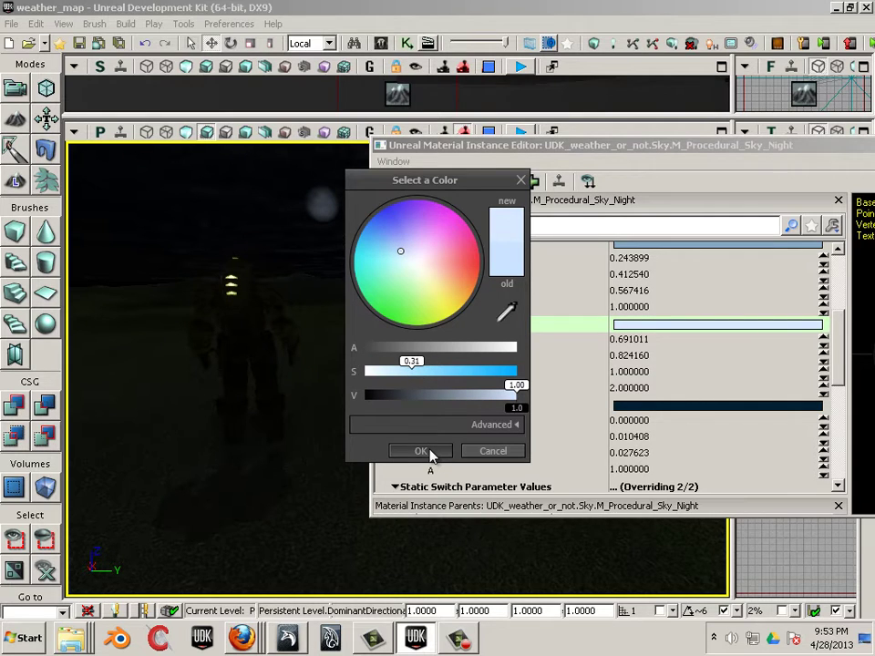
pyautogui.click(421, 451)
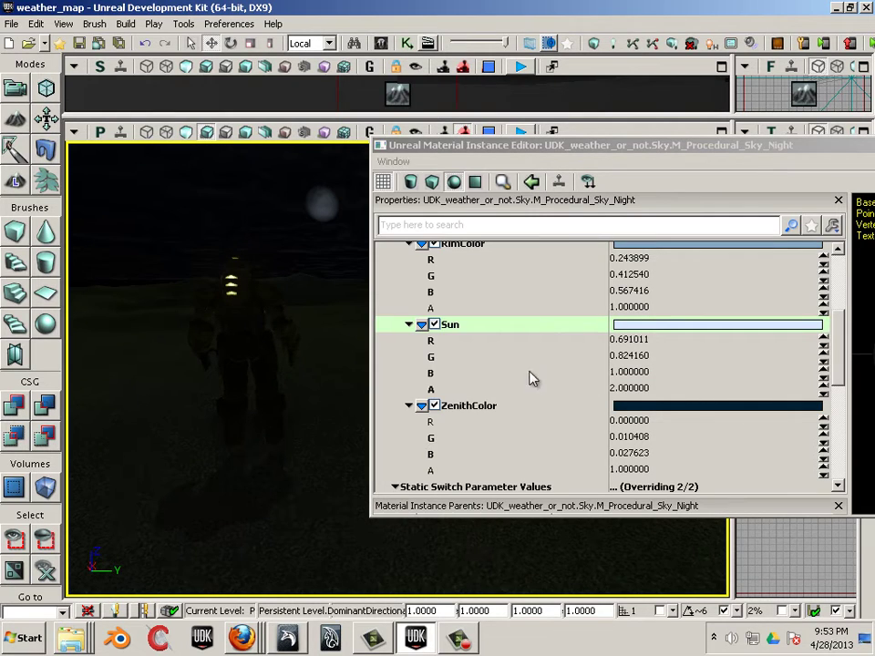
# - Set the HorizonColor to dark grey, about 0.034 for R, G and B, and move the material editor clear of the scene
pyautogui.moveTo(842, 364); pyautogui.dragTo(841, 310)
pyautogui.click(665, 305)
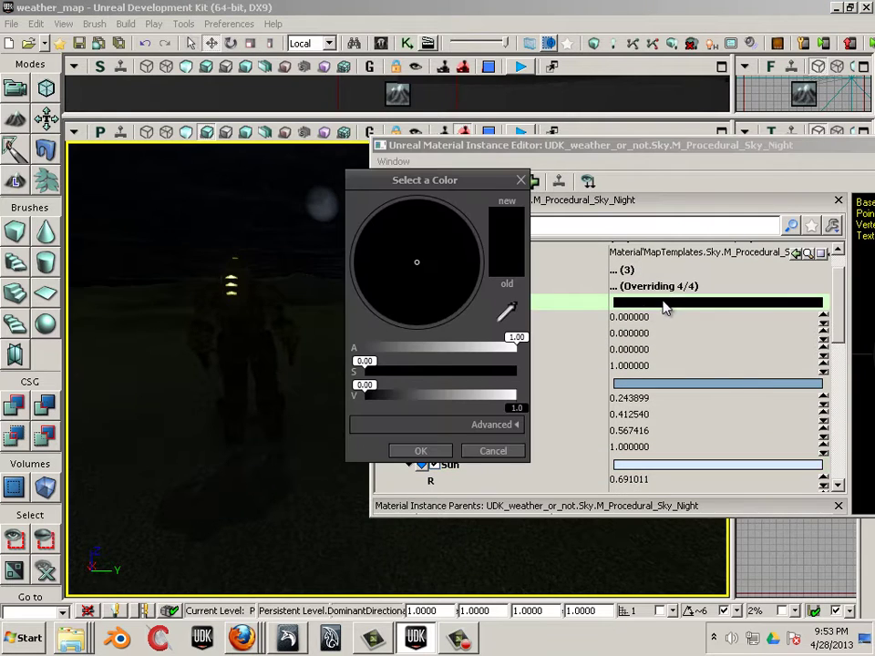
pyautogui.moveTo(390, 395); pyautogui.dragTo(371, 398)
pyautogui.click(401, 448)
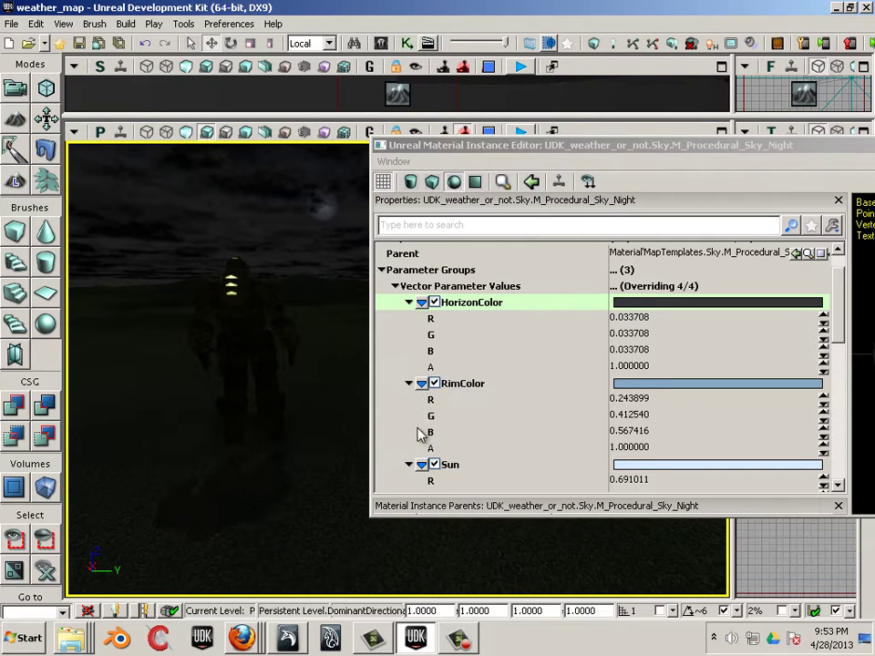
pyautogui.moveTo(533, 162); pyautogui.dragTo(847, 241)
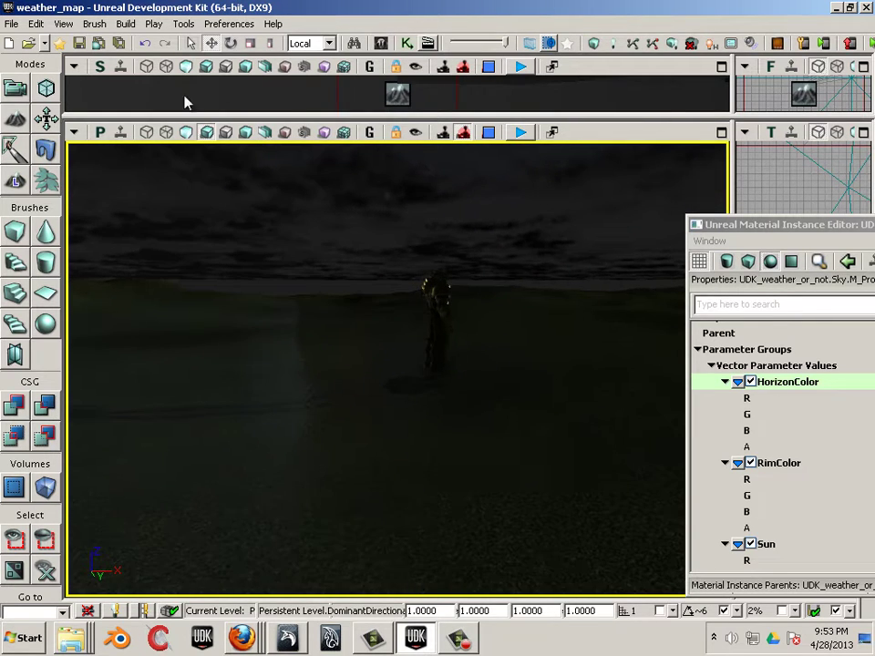
# - Save everything in the current map, and save a copy of the level as weather_map2
pyautogui.click(17, 25)
pyautogui.click(33, 121)
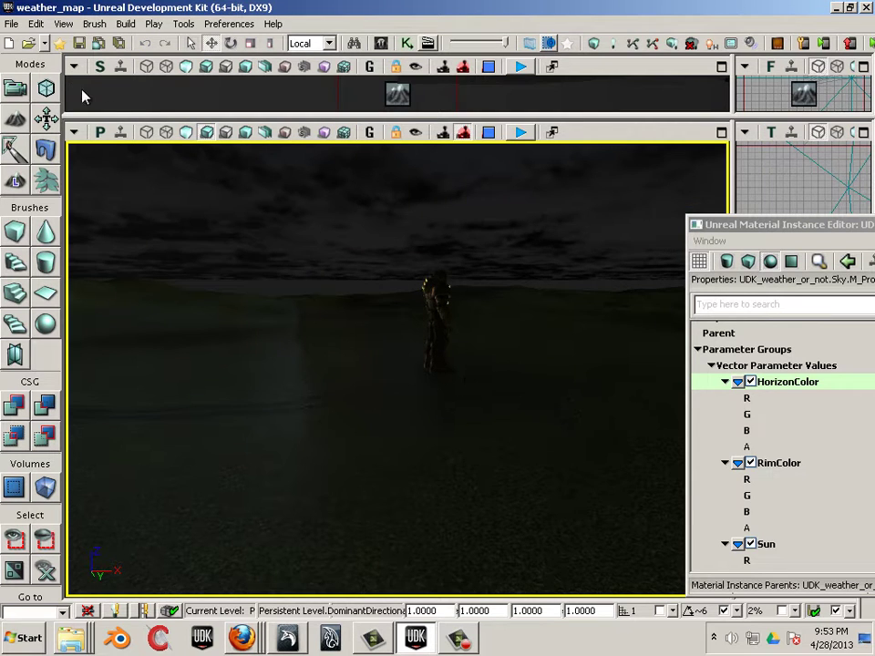
pyautogui.click(12, 24)
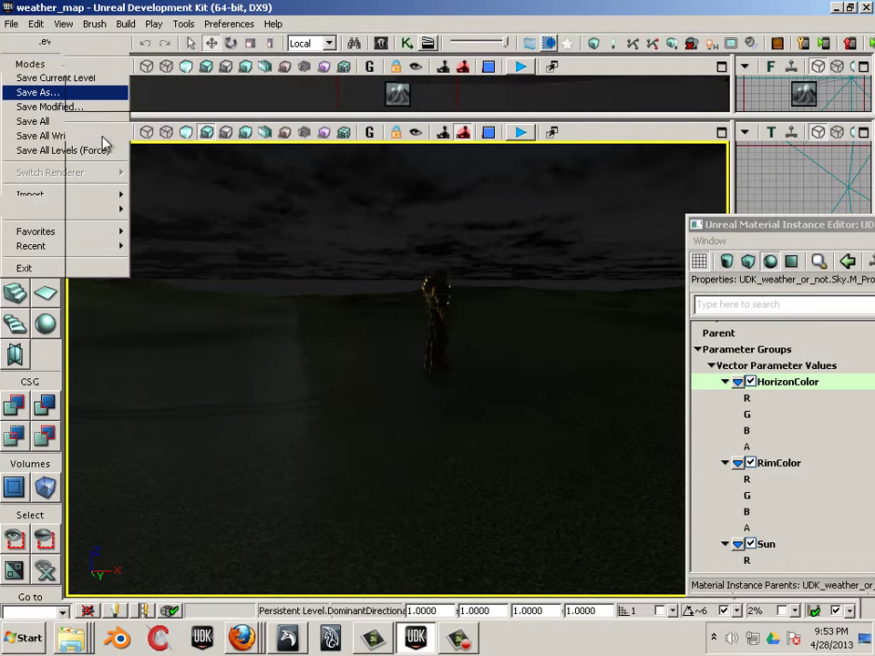
pyautogui.click(54, 92)
pyautogui.click(209, 357)
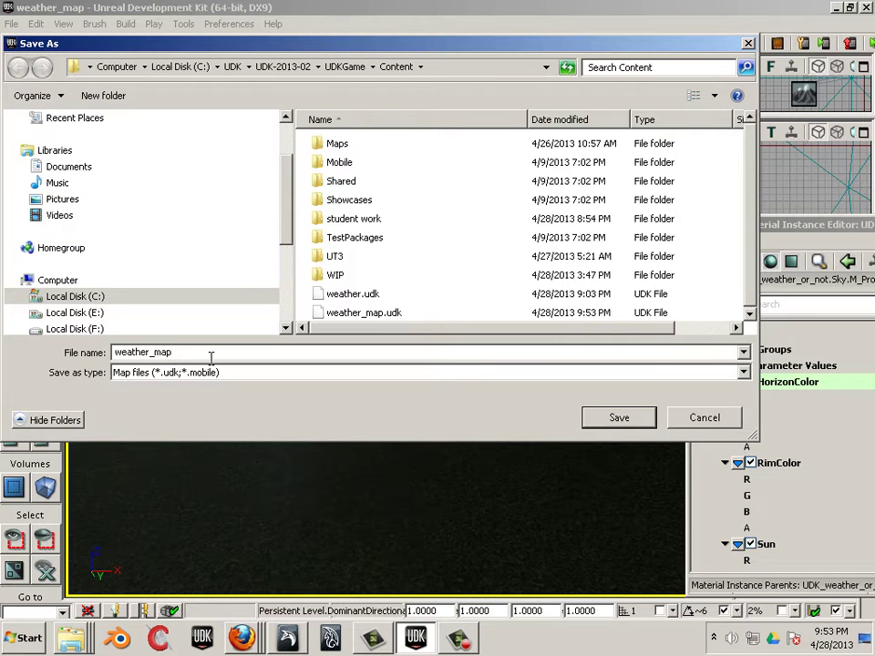
pyautogui.click(589, 419)
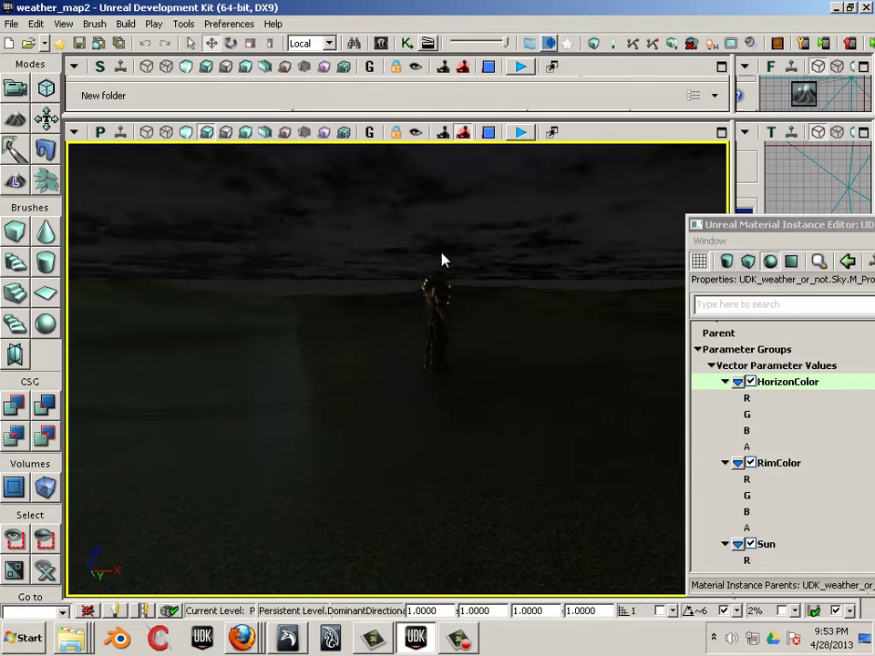
# - Show the perspective view unlit and place the rain static mesh from the Content Browser on the terrain near the character
pyautogui.moveTo(492, 388); pyautogui.dragTo(492, 337)
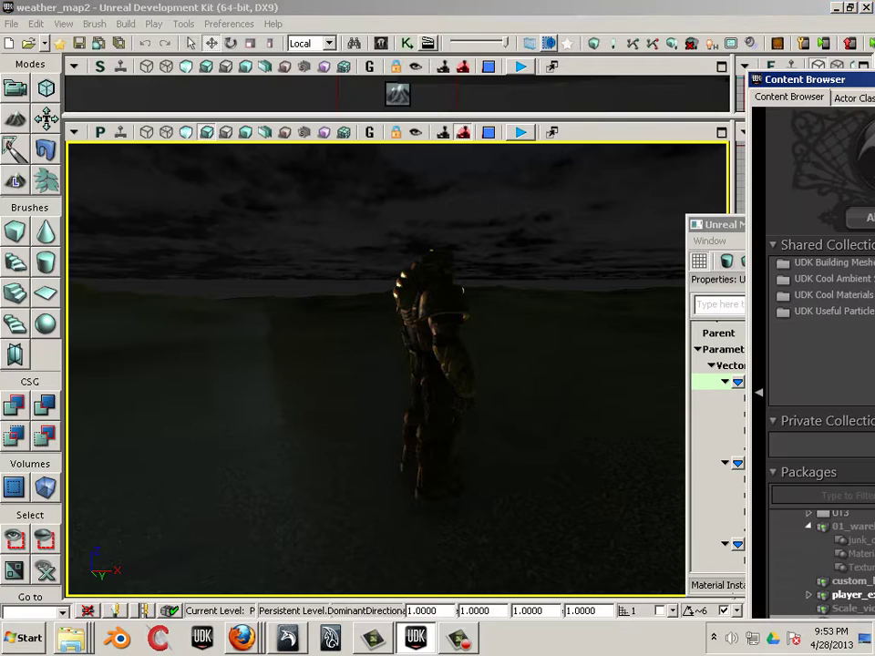
pyautogui.click(190, 135)
pyautogui.moveTo(216, 183); pyautogui.dragTo(294, 351)
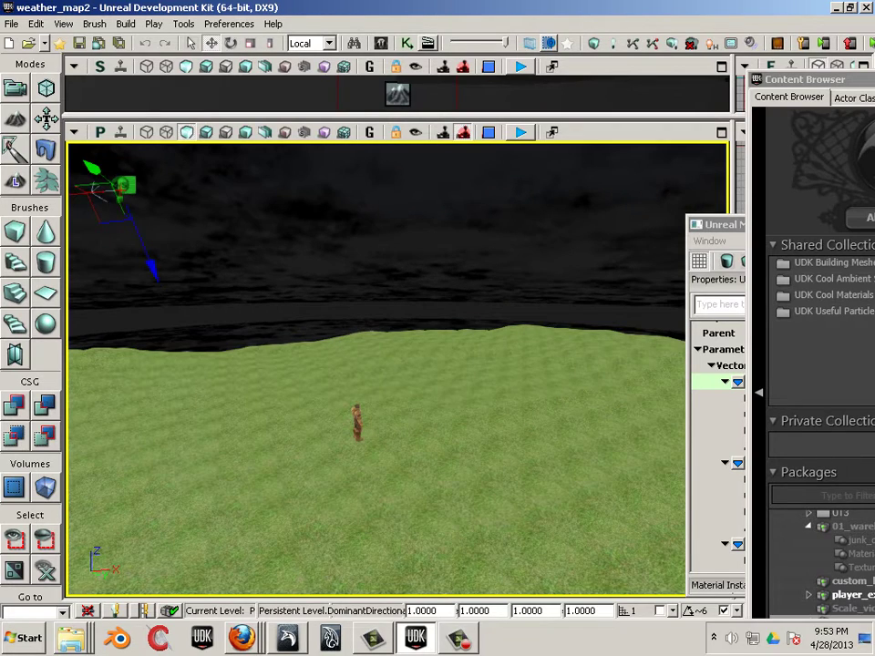
pyautogui.click(809, 79)
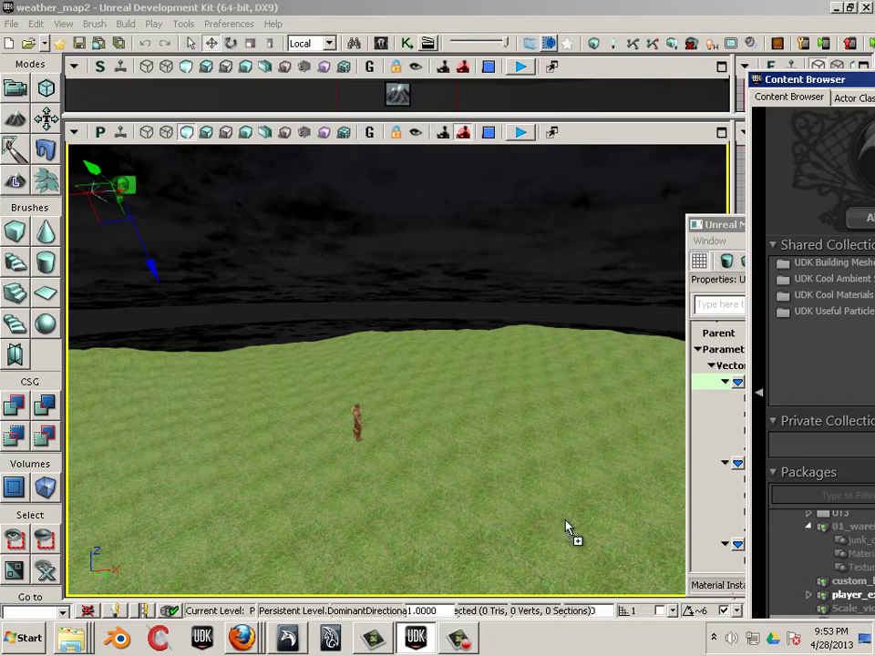
pyautogui.click(358, 461)
pyautogui.scroll(-6, 399, 472)
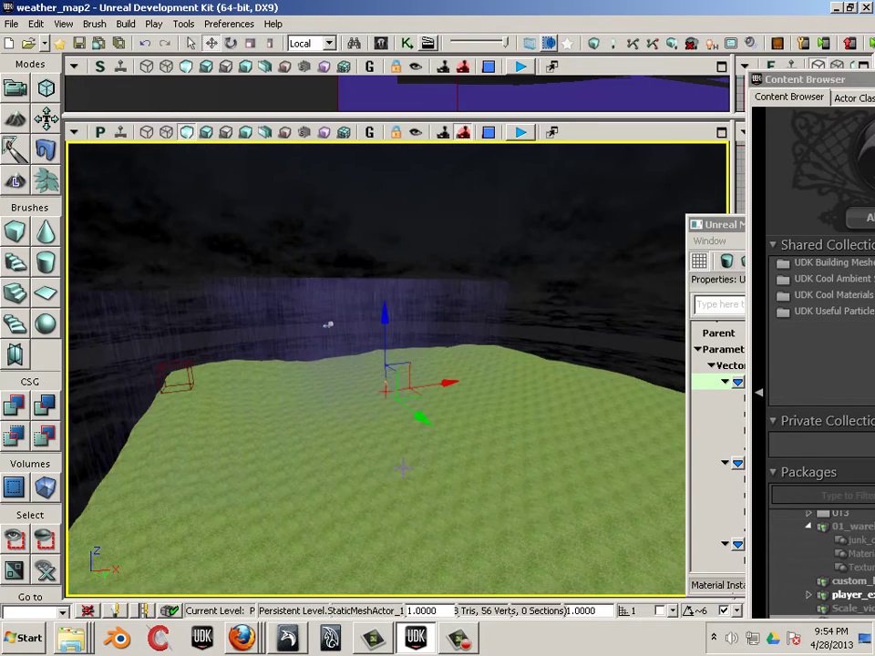
pyautogui.scroll(2, 441, 470)
# - Move the rain mesh across the terrain, raise it above the ground, and scale it down uniformly to about 0.59
pyautogui.moveTo(426, 425); pyautogui.dragTo(488, 524)
pyautogui.moveTo(583, 392); pyautogui.dragTo(689, 515)
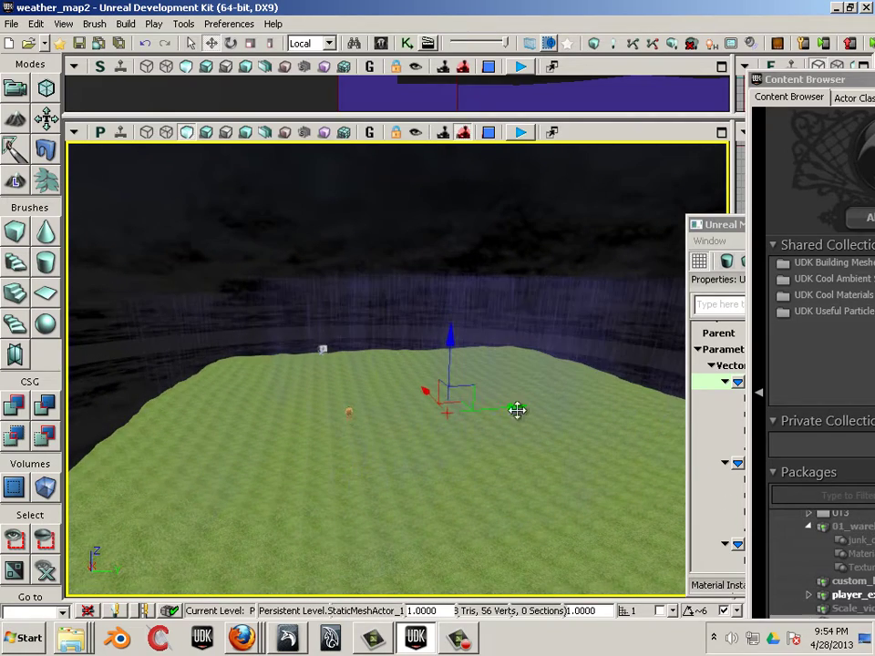
pyautogui.moveTo(524, 406); pyautogui.dragTo(507, 412)
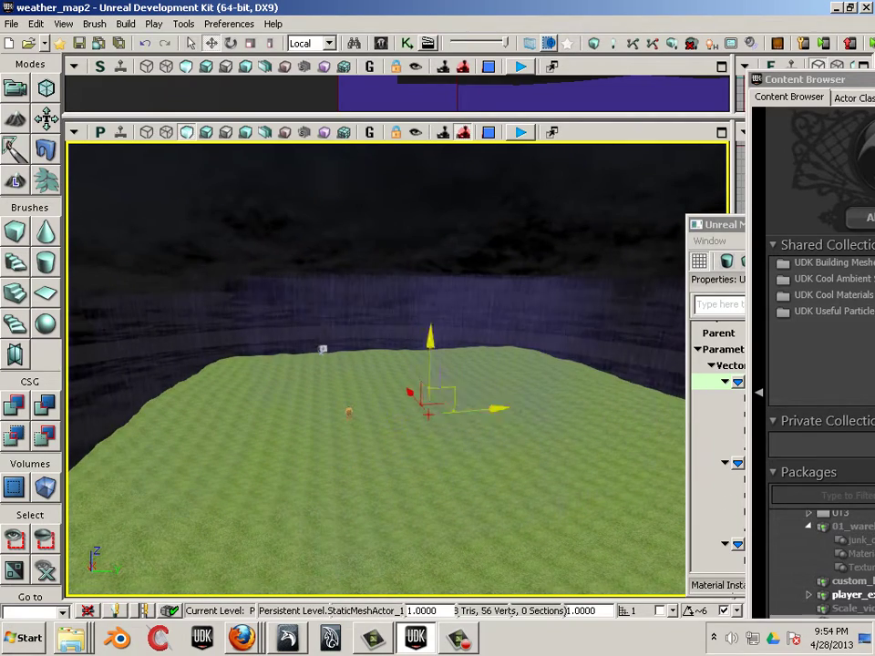
pyautogui.moveTo(439, 381); pyautogui.dragTo(426, 224)
pyautogui.moveTo(403, 338); pyautogui.dragTo(455, 339, button='middle')
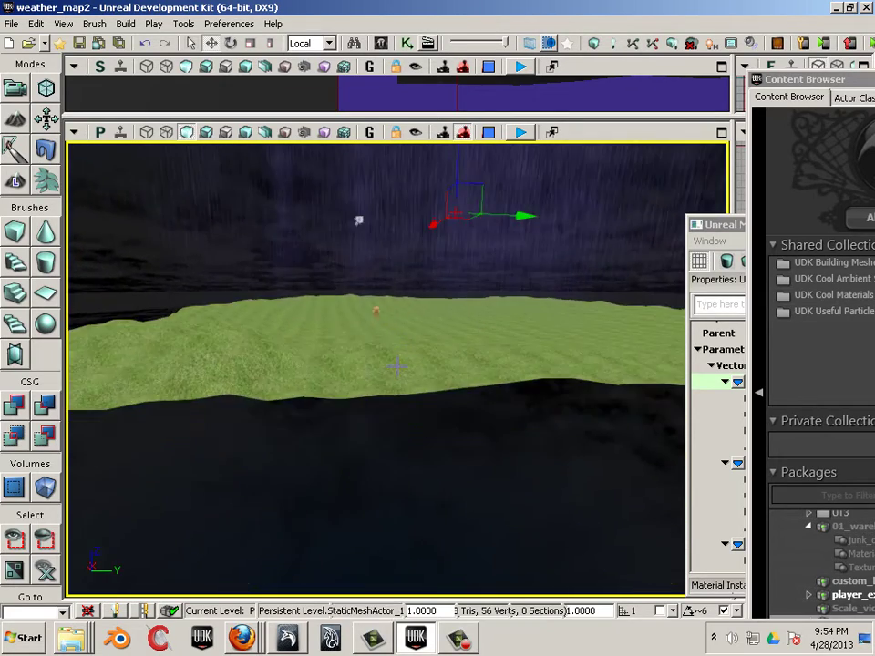
pyautogui.click(250, 43)
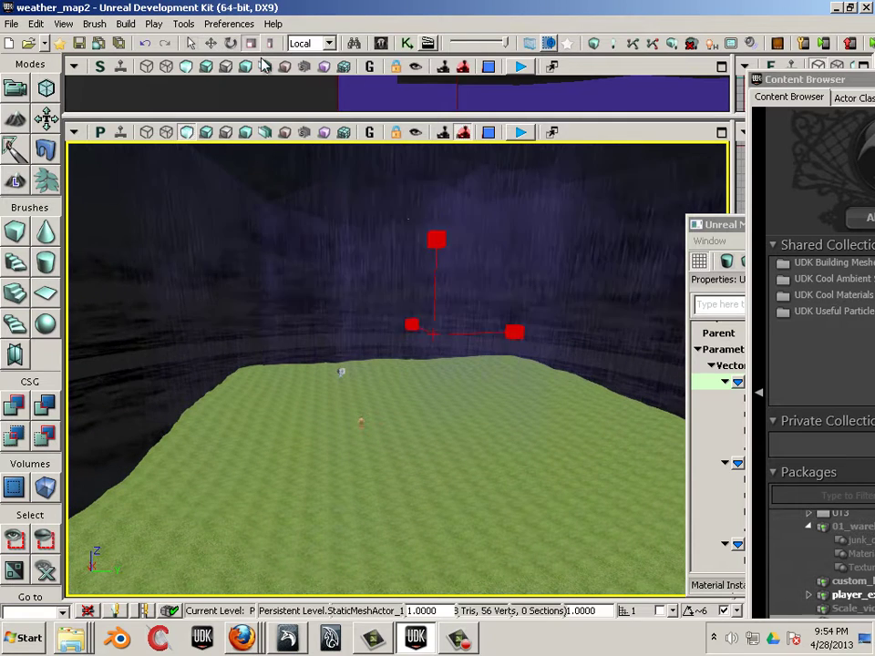
pyautogui.moveTo(515, 332); pyautogui.dragTo(503, 336)
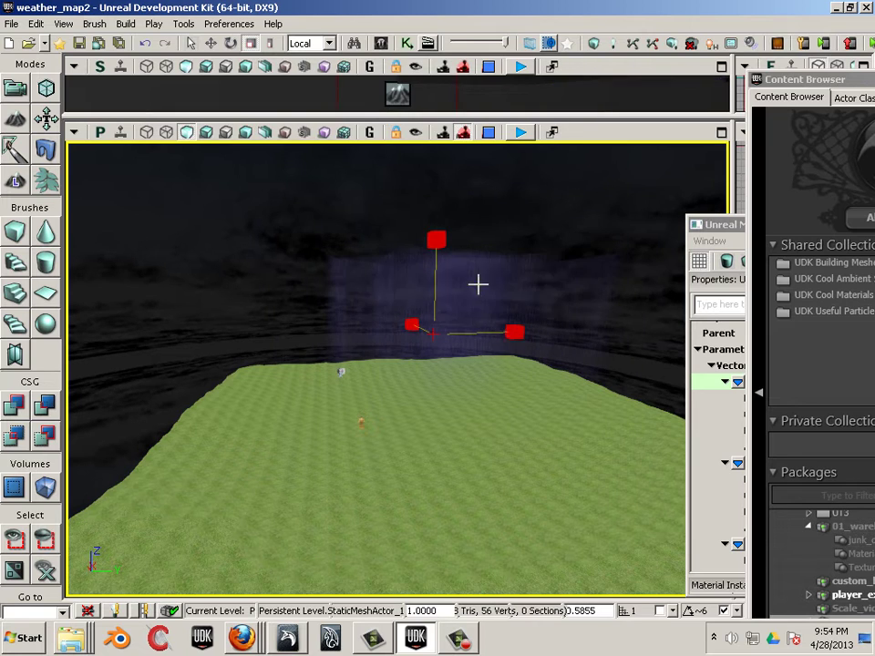
# - Enlarge the upper viewport and switch it to a top wireframe view showing the rain mesh
pyautogui.moveTo(344, 114); pyautogui.dragTo(306, 383)
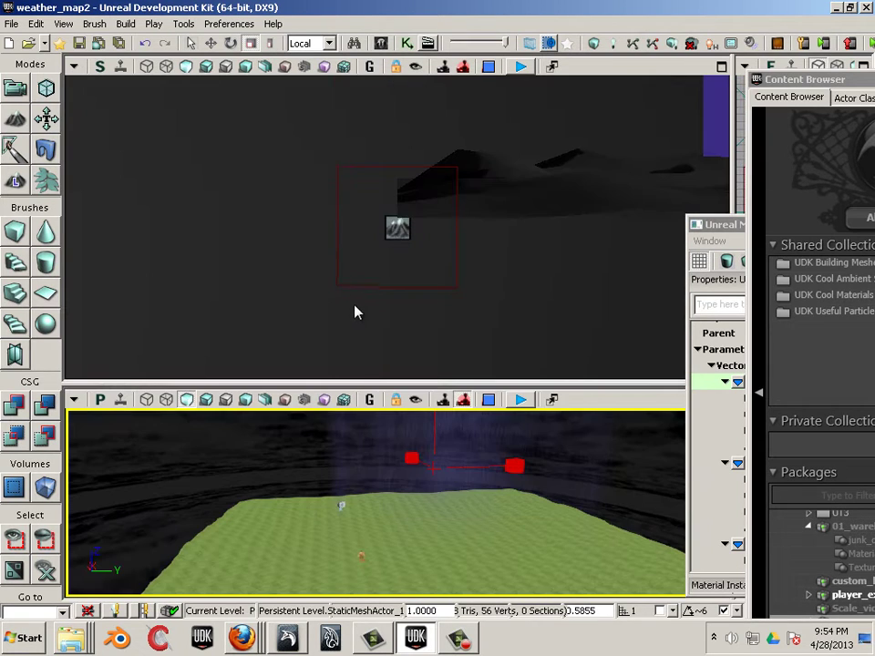
pyautogui.click(94, 69)
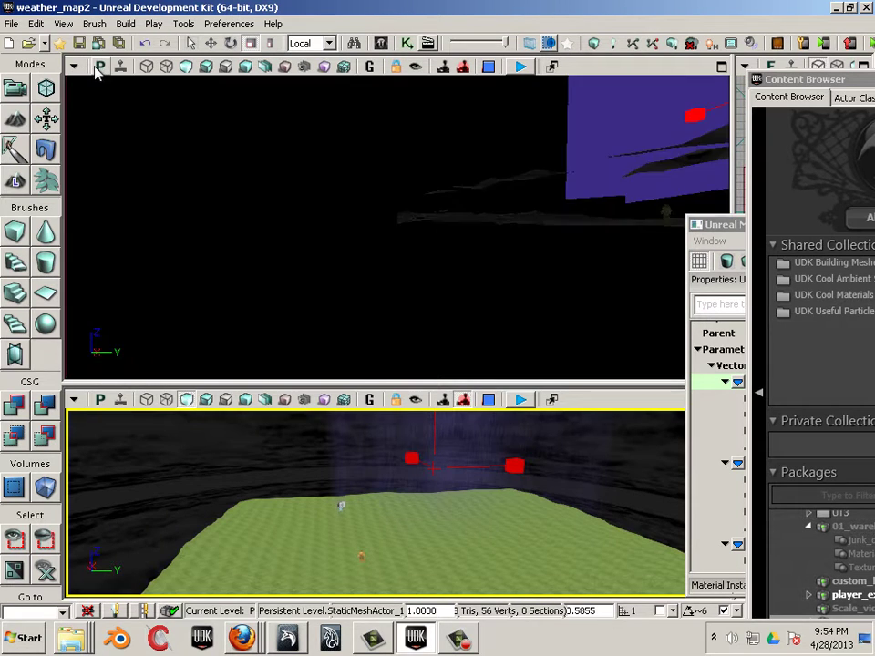
pyautogui.click(95, 68)
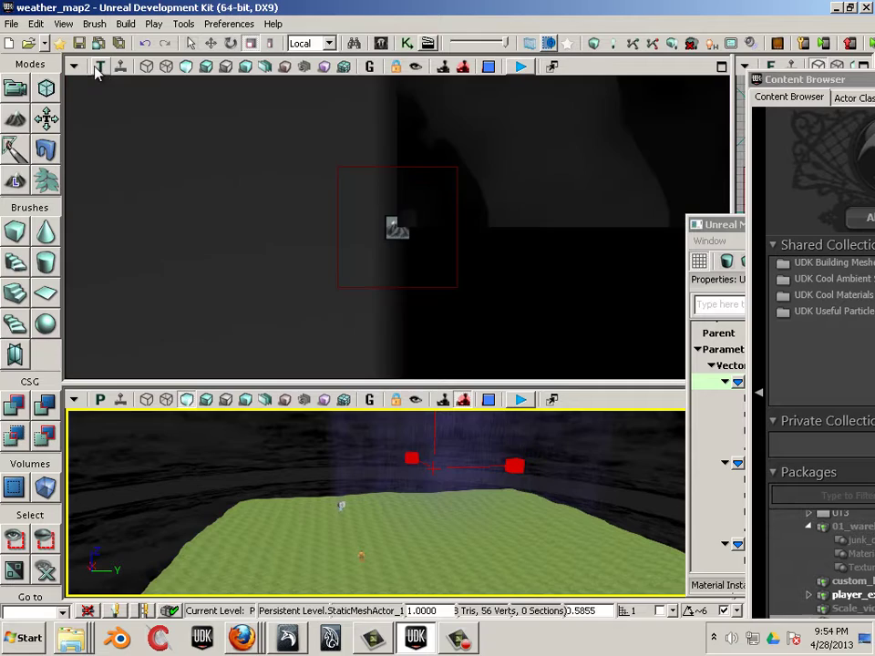
pyautogui.click(165, 67)
pyautogui.moveTo(382, 301); pyautogui.dragTo(412, 319, button='right')
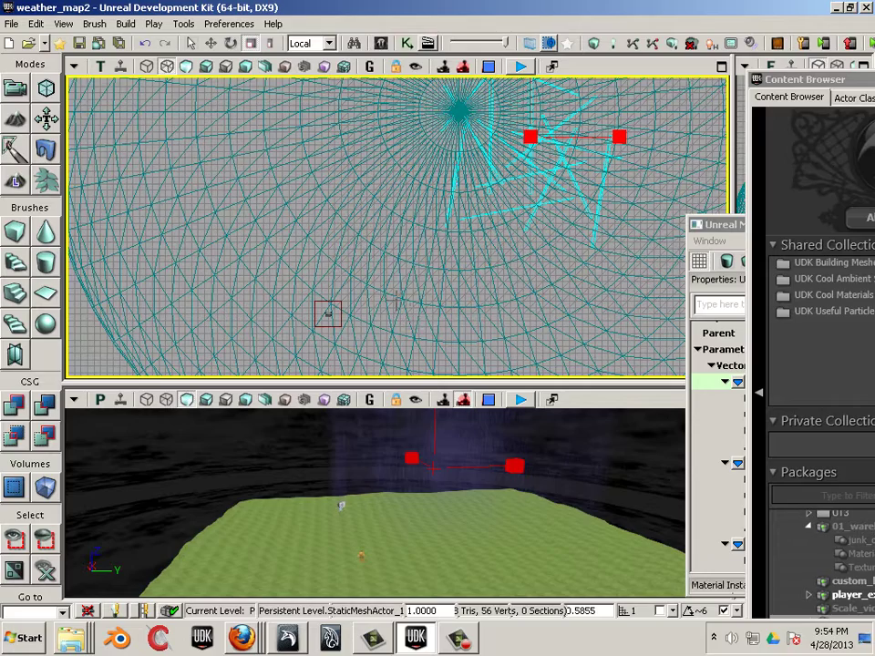
# - Move the rain mesh in the top view along its X and Y axes until it surrounds the character
pyautogui.click(210, 43)
pyautogui.moveTo(347, 150); pyautogui.dragTo(344, 147, button='right')
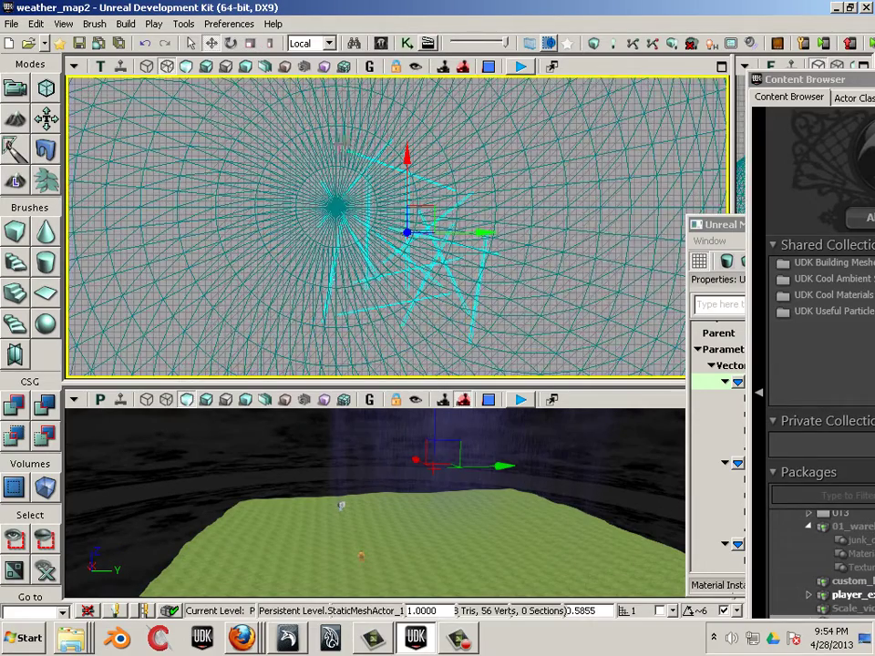
pyautogui.scroll(3, 255, 119)
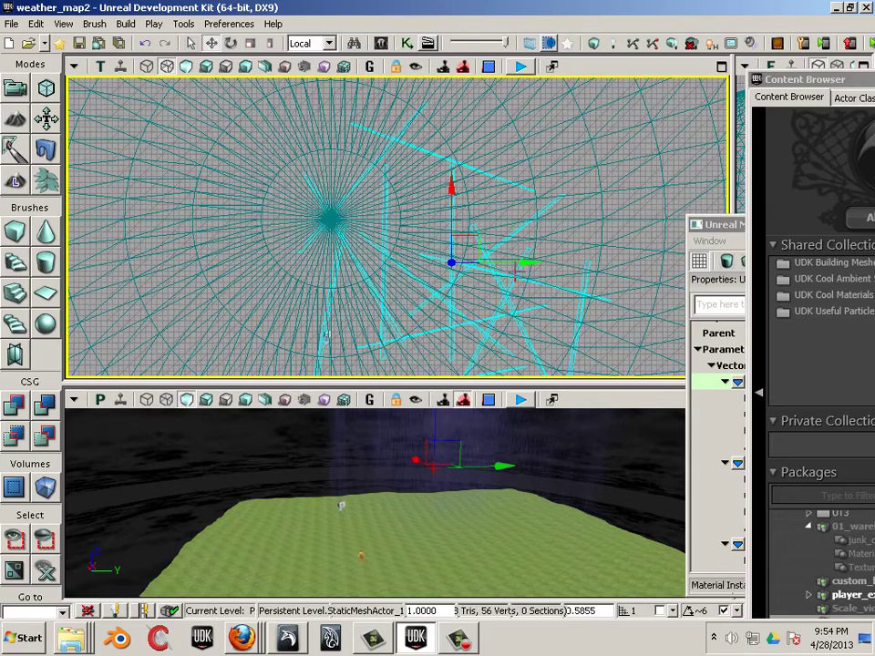
pyautogui.moveTo(517, 263); pyautogui.dragTo(437, 263)
pyautogui.moveTo(391, 336)
pyautogui.mouseDown(button='right')
pyautogui.moveTo(398, 315)
pyautogui.moveTo(389, 328)
pyautogui.mouseUp(button='right')
pyautogui.moveTo(346, 151); pyautogui.dragTo(346, 219)
pyautogui.moveTo(429, 223); pyautogui.dragTo(339, 218)
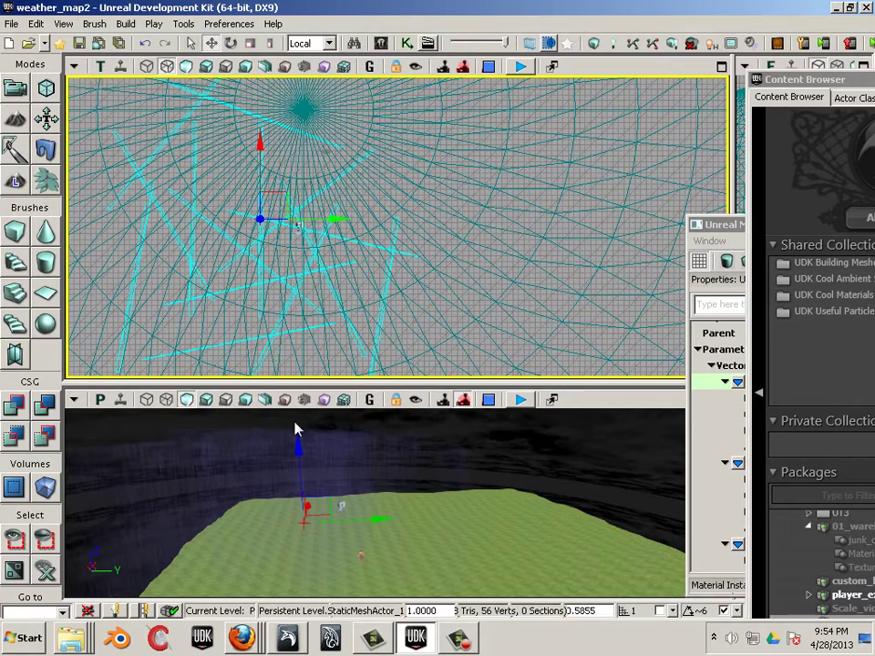
pyautogui.click(74, 69)
pyautogui.moveTo(143, 100)
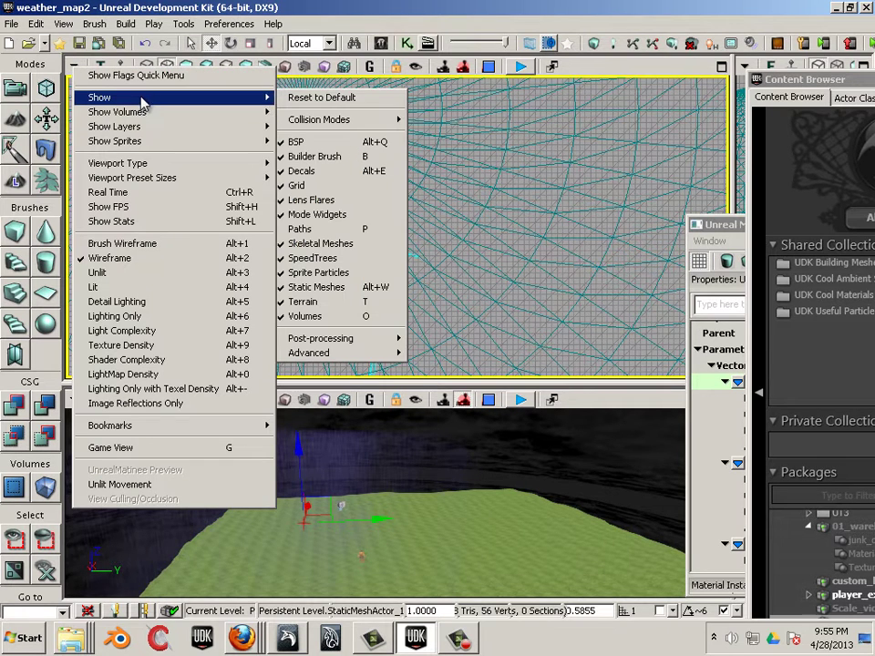
pyautogui.click(340, 235)
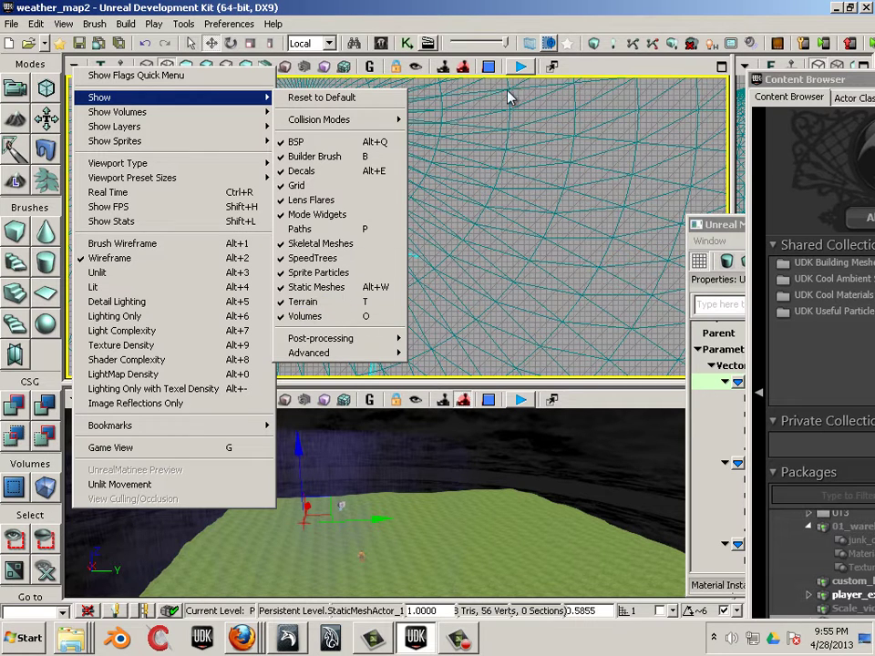
pyautogui.click(481, 8)
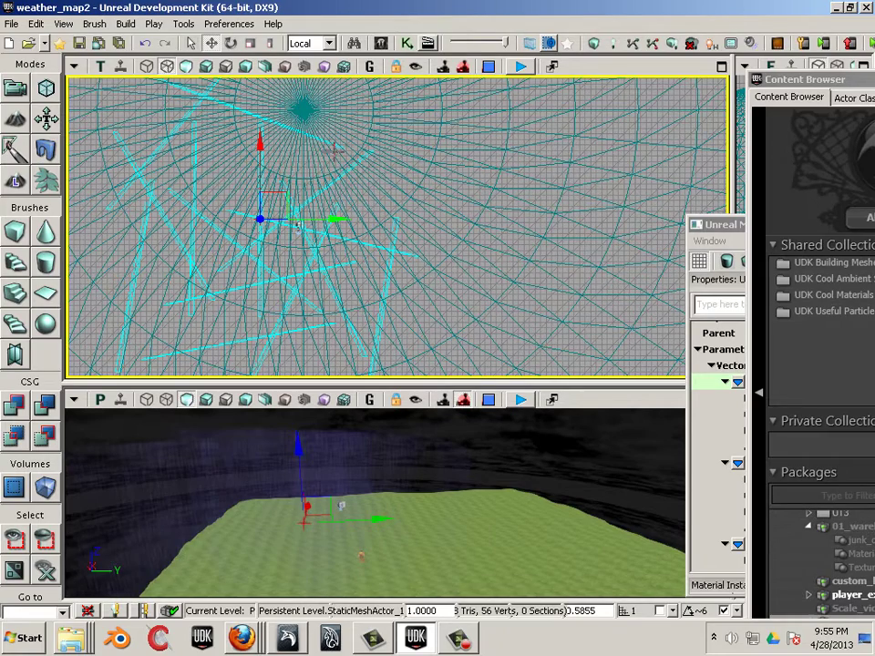
# - Duplicate the rain mesh along its Y axis with some overlap, and duplicate the resulting pair along the X axis
pyautogui.scroll(-3, 343, 226)
pyautogui.moveTo(357, 221); pyautogui.dragTo(532, 221)
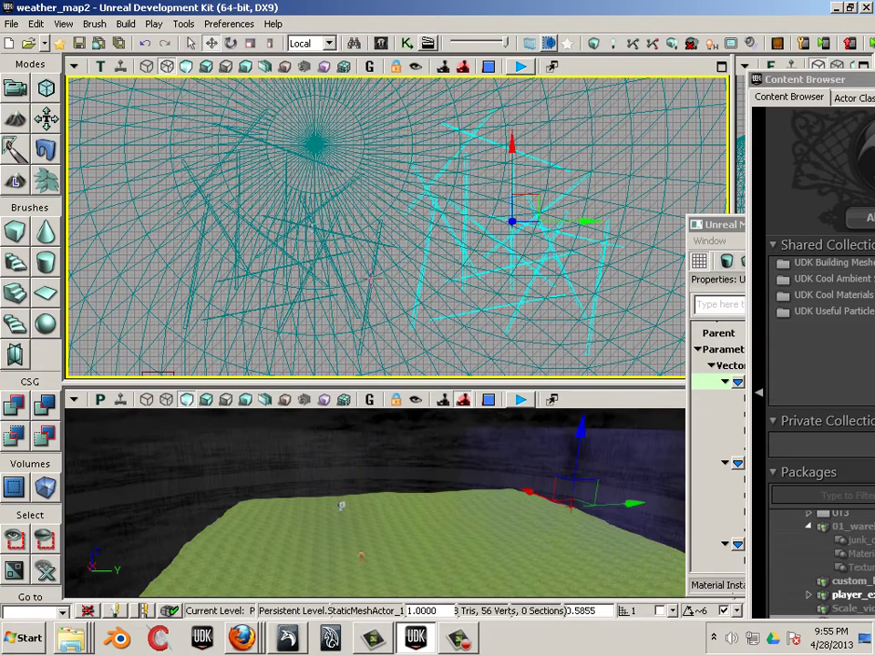
pyautogui.moveTo(576, 223); pyautogui.dragTo(510, 227)
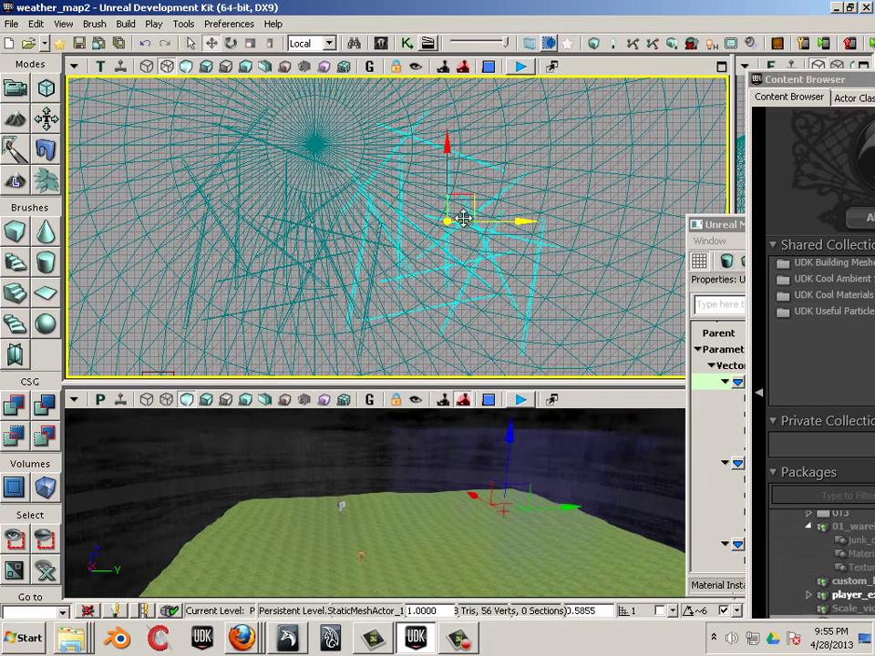
pyautogui.keyDown('ctrl'); pyautogui.click(326, 252); pyautogui.keyUp('ctrl')
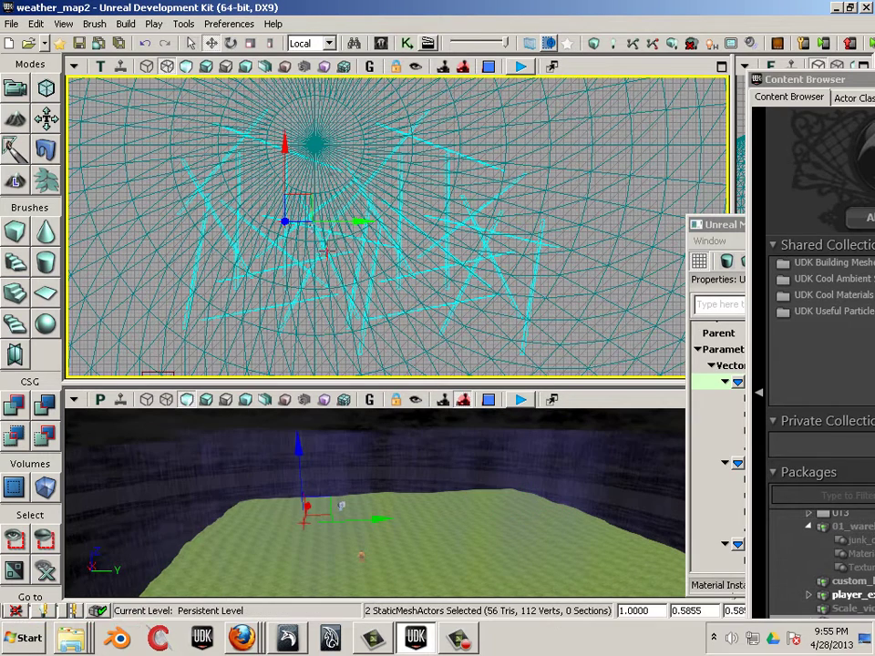
pyautogui.moveTo(289, 143); pyautogui.dragTo(275, 78)
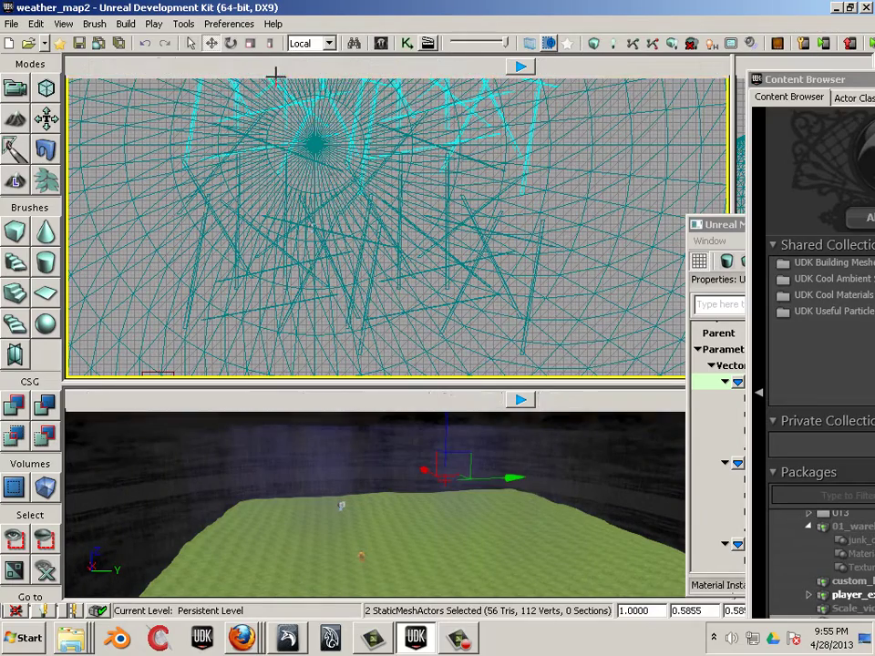
# - Enlarge the perspective viewport, switch it to lit mode, and view the rain and moon from behind the character
pyautogui.moveTo(385, 386); pyautogui.dragTo(392, 202)
pyautogui.moveTo(348, 363); pyautogui.dragTo(335, 347, button='middle')
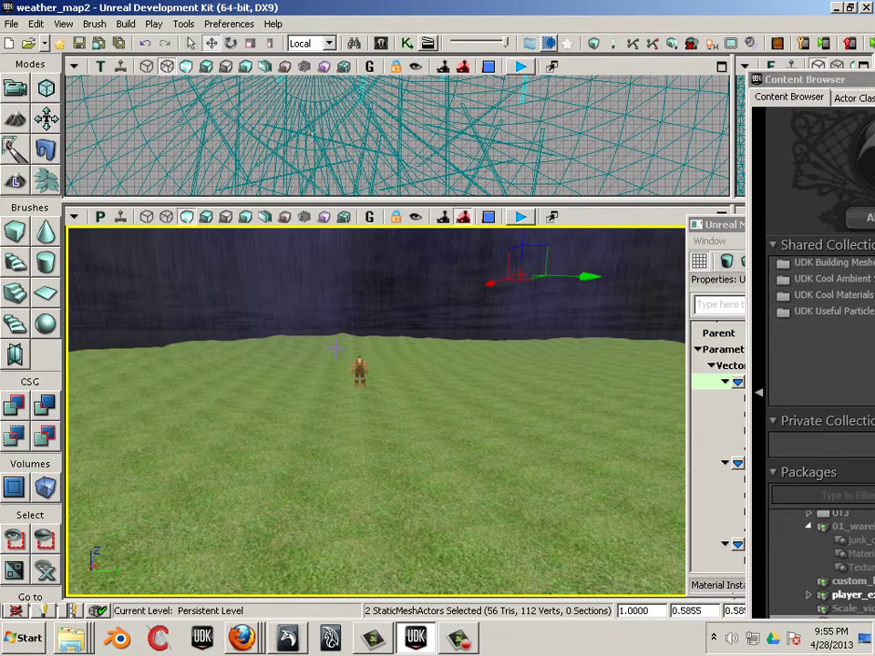
pyautogui.click(205, 222)
pyautogui.moveTo(258, 352)
pyautogui.mouseDown()
pyautogui.moveTo(274, 357)
pyautogui.moveTo(269, 346)
pyautogui.moveTo(243, 346)
pyautogui.mouseUp()
pyautogui.click(268, 434)
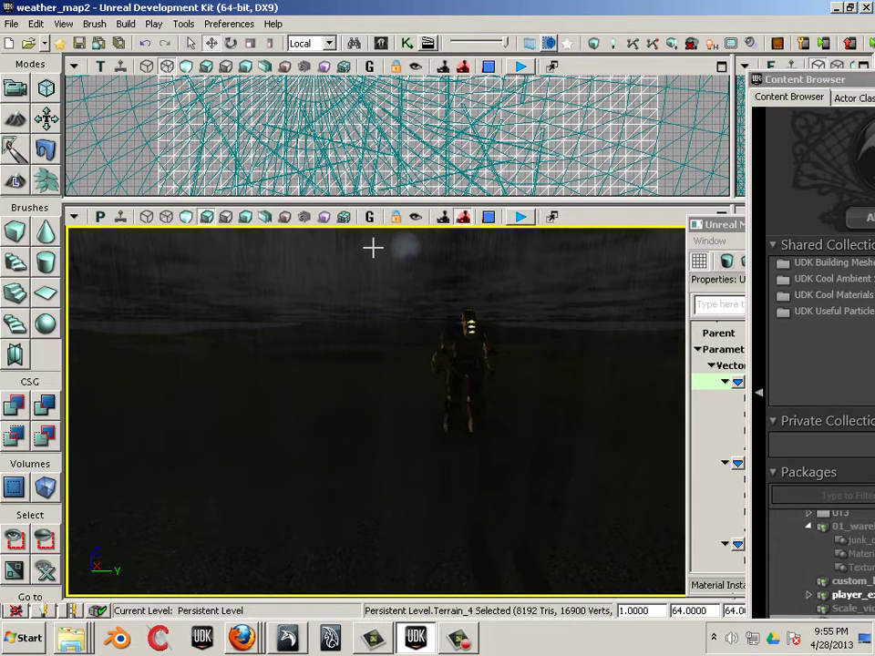
pyautogui.moveTo(340, 201); pyautogui.dragTo(306, 108)
pyautogui.moveTo(288, 295); pyautogui.dragTo(320, 290)
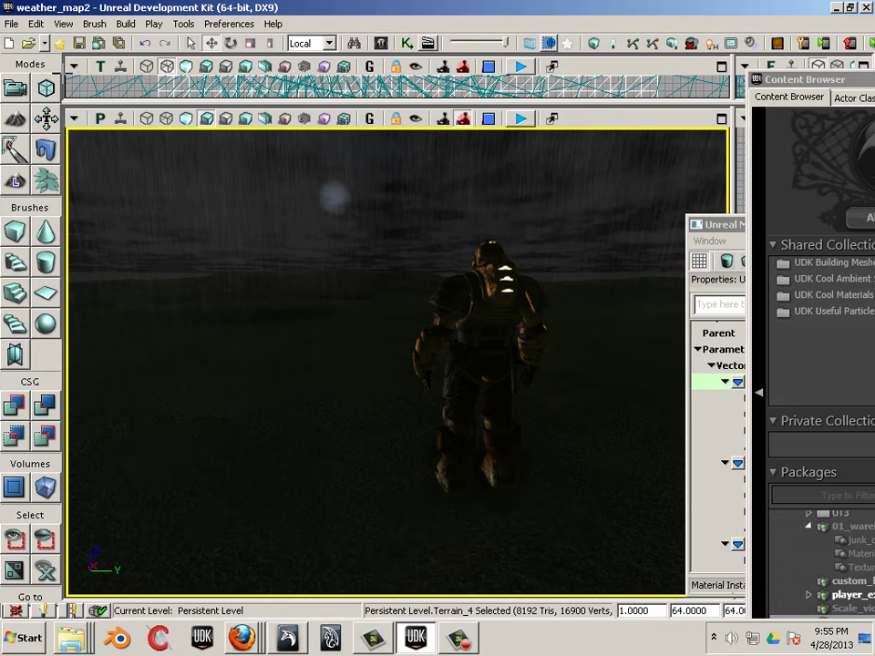
# - Save everything in the level
pyautogui.click(13, 24)
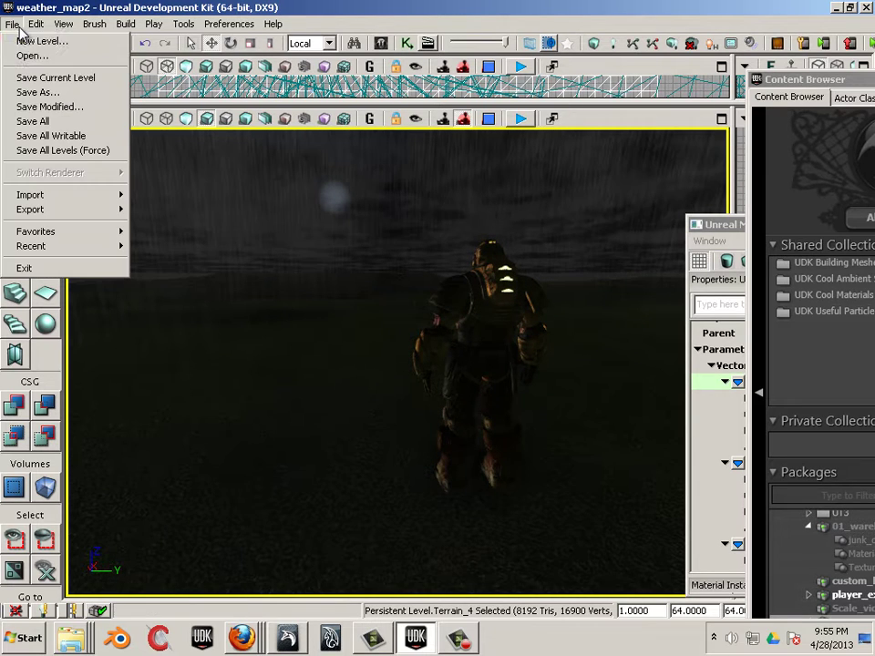
pyautogui.click(41, 120)
pyautogui.moveTo(272, 363); pyautogui.dragTo(251, 362)
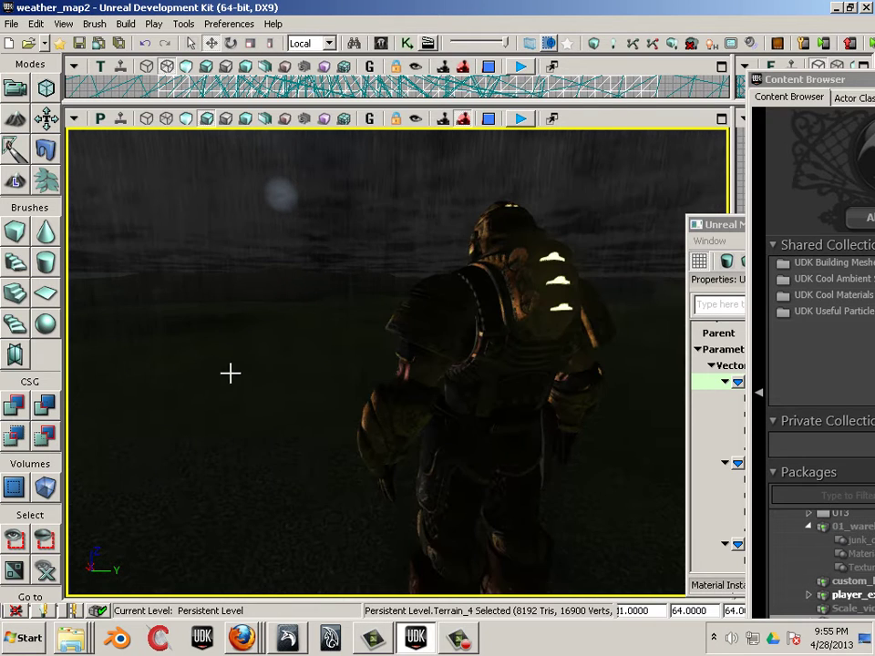
pyautogui.scroll(-3, 209, 385)
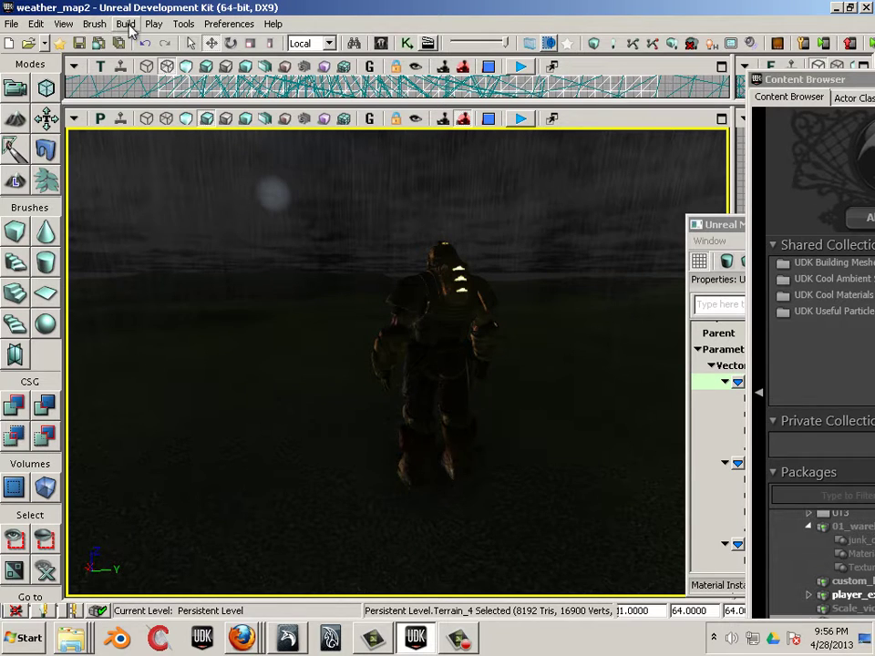
pyautogui.click(11, 24)
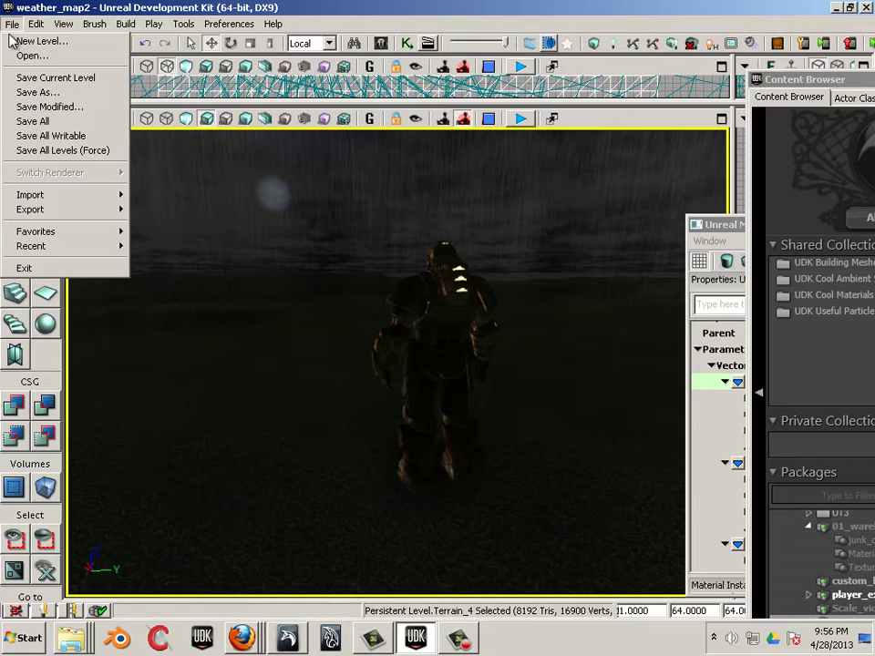
pyautogui.click(37, 121)
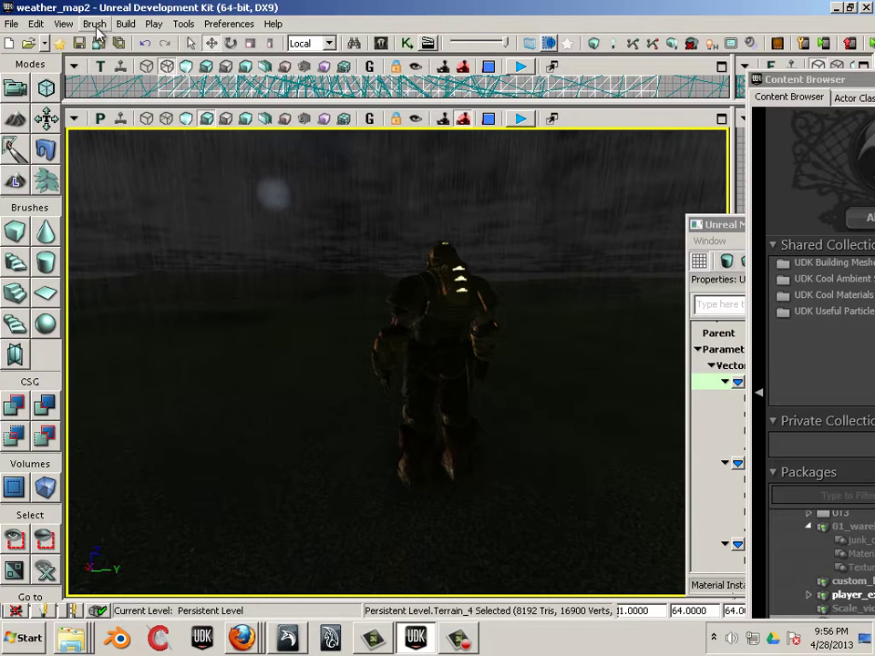
# - Move the Content Browser aside and build the lighting at High quality with Lightmass
pyautogui.moveTo(856, 79); pyautogui.dragTo(507, 1)
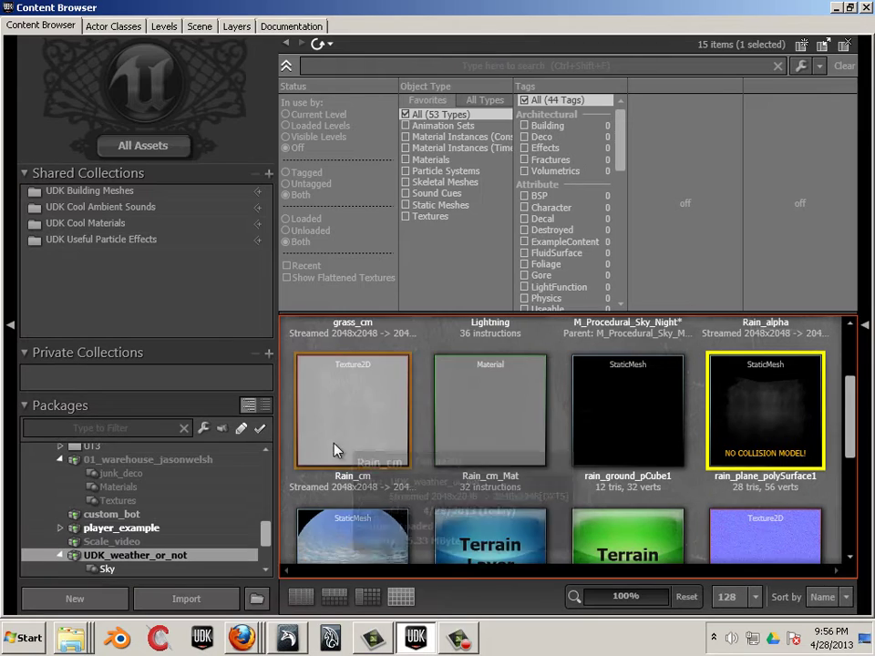
pyautogui.doubleClick(333, 9)
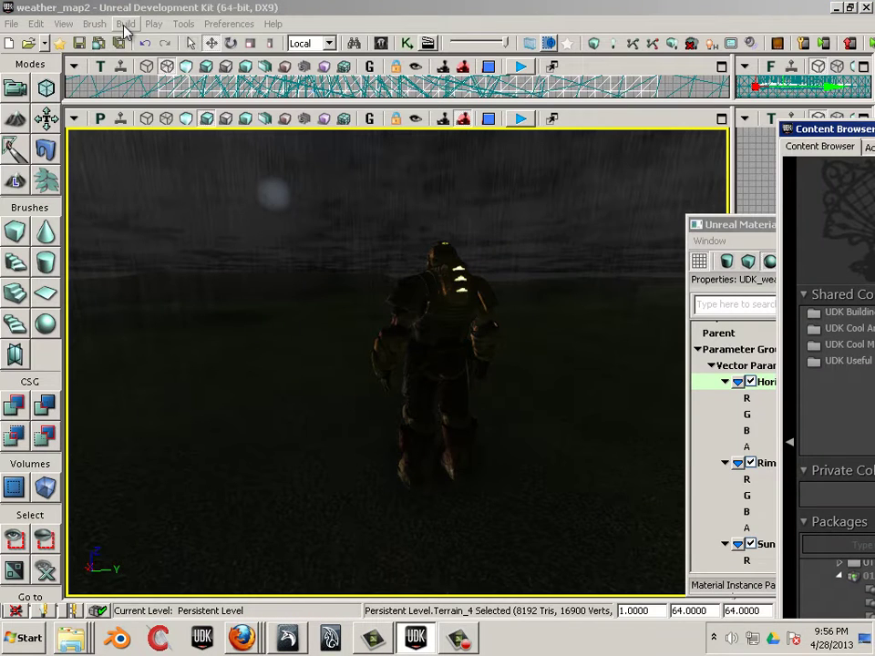
pyautogui.click(126, 24)
pyautogui.click(141, 71)
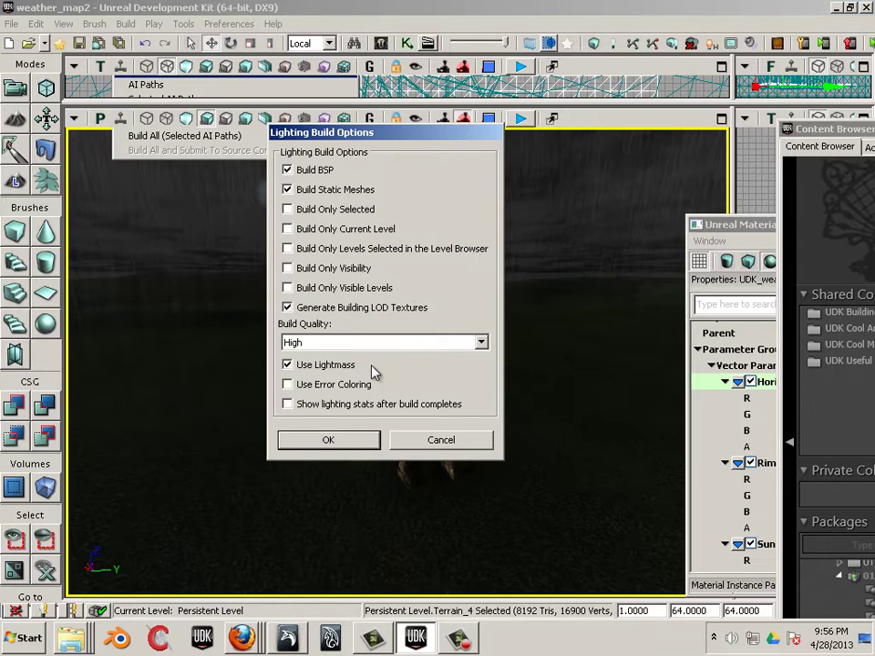
pyautogui.click(325, 439)
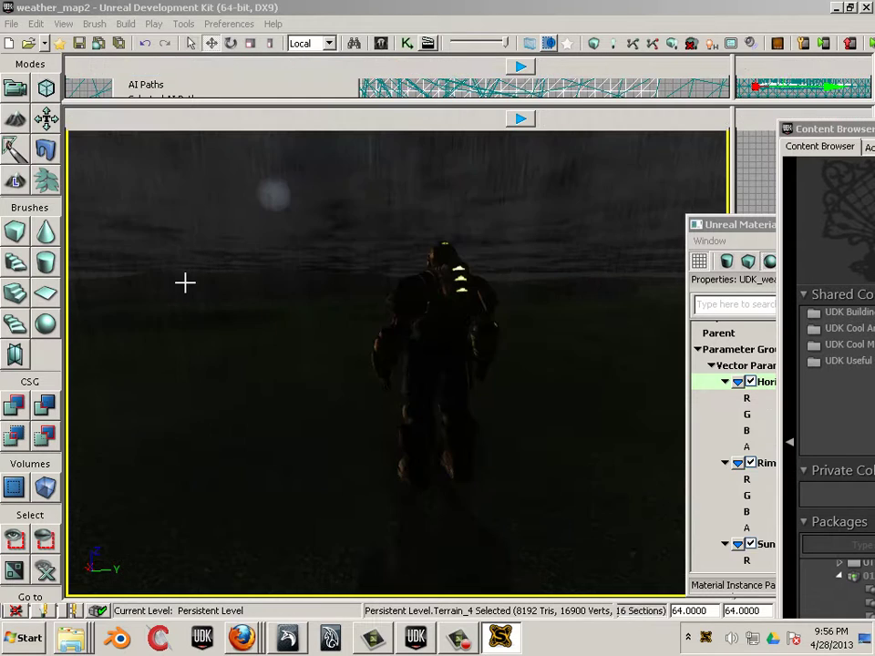
# - Play the level from a spot on the terrain near the character, look at the rain, and end the preview
pyautogui.rightClick(261, 492)
pyautogui.click(322, 475)
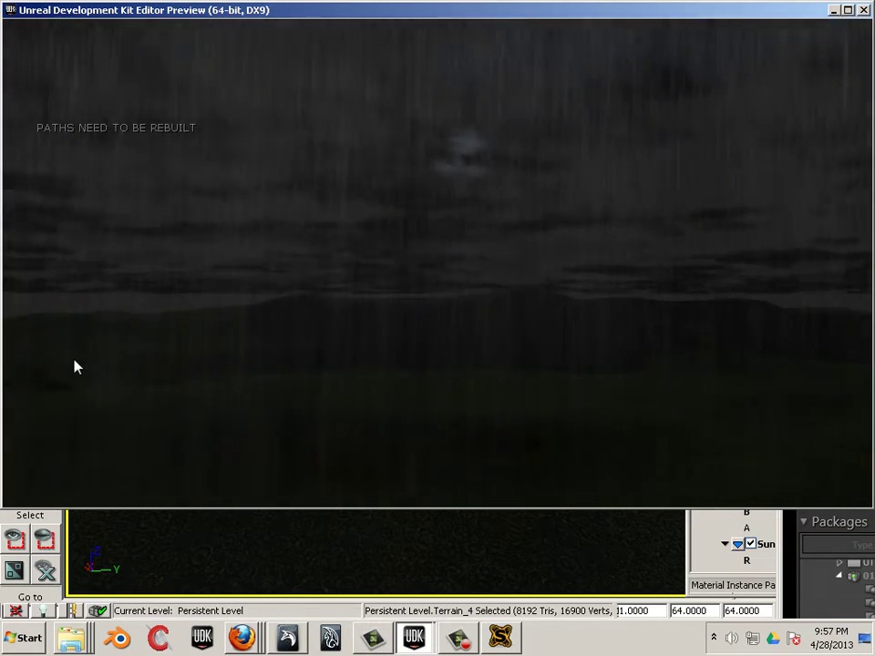
pyautogui.press('s')
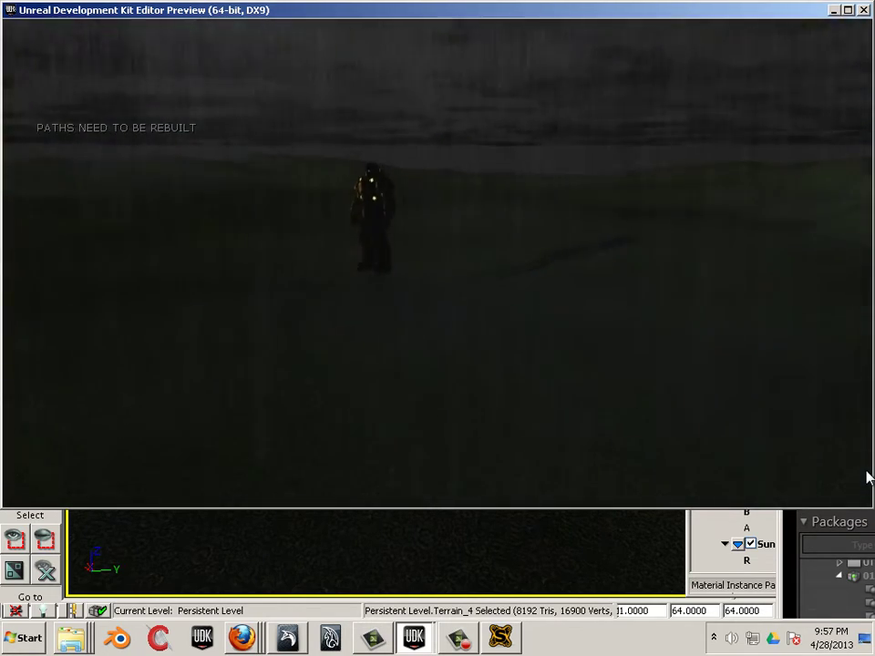
pyautogui.press('Escape')
# - Select the dominant directional light in the perspective viewport and open its properties
pyautogui.moveTo(506, 469); pyautogui.dragTo(481, 366)
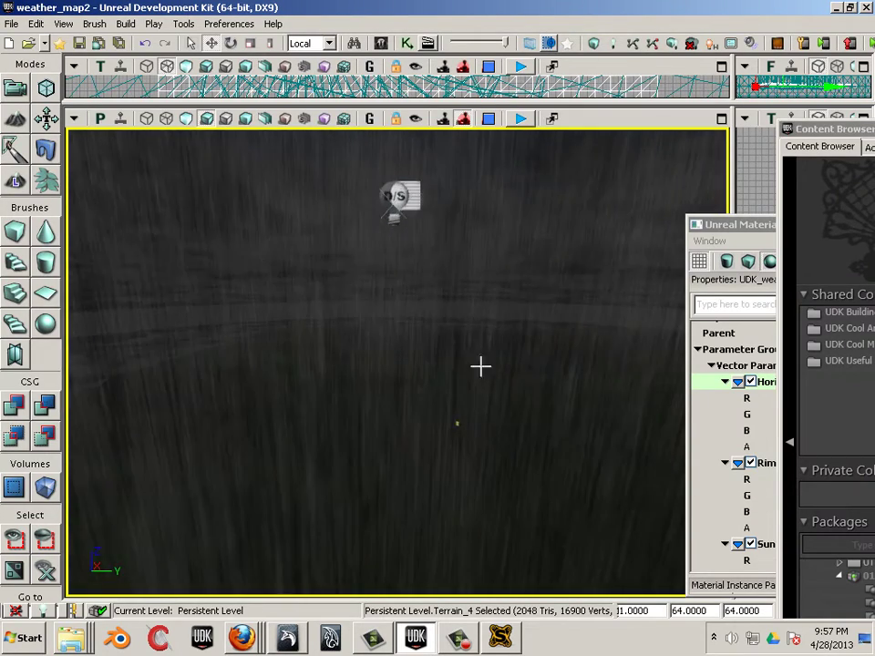
pyautogui.click(396, 195)
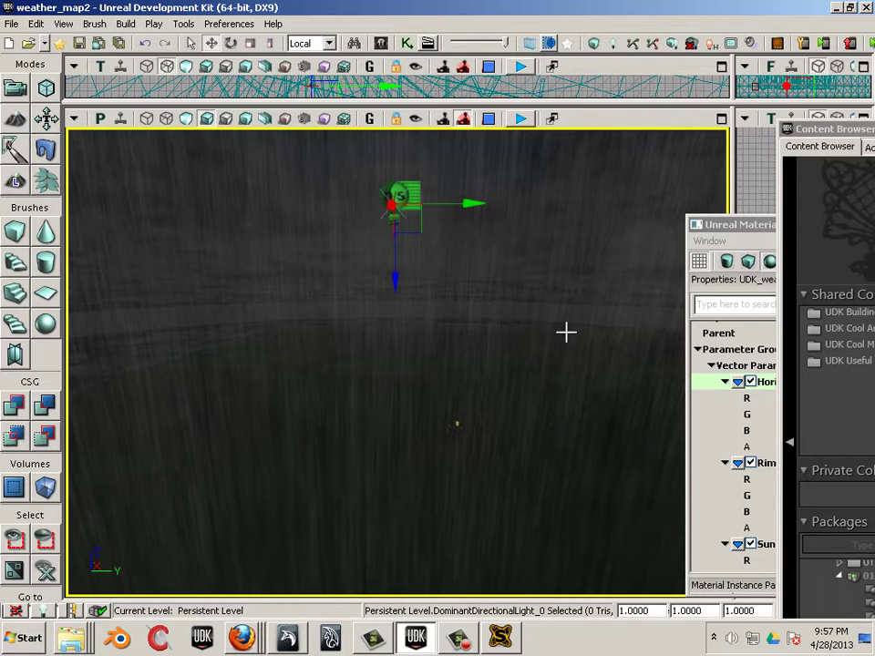
pyautogui.scroll(5, 565, 331)
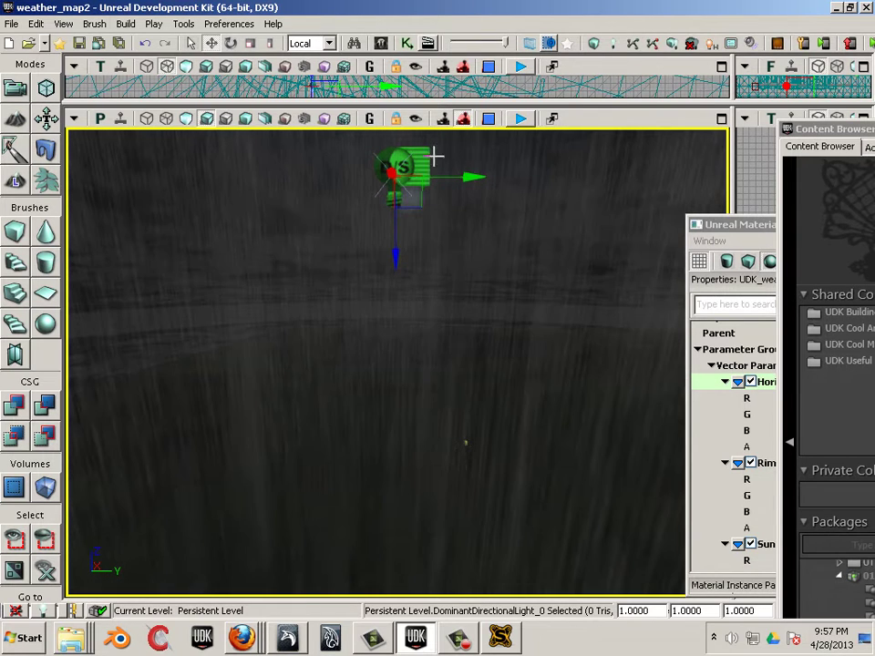
pyautogui.doubleClick(394, 167)
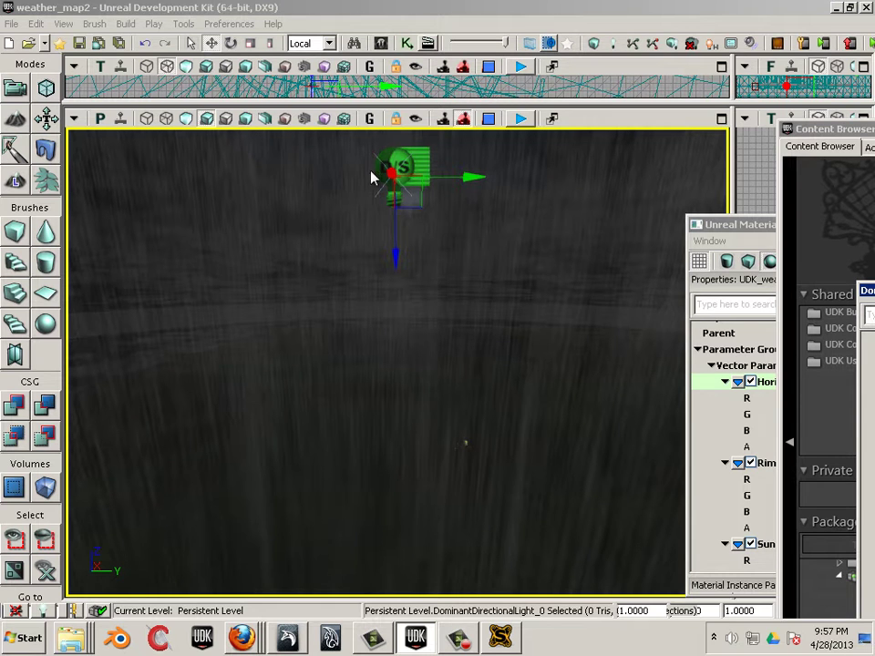
pyautogui.doubleClick(405, 182)
# - Change the directional light's ModShadowColor to a grey with a value (V) of 0.22
pyautogui.scroll(-2, 449, 439)
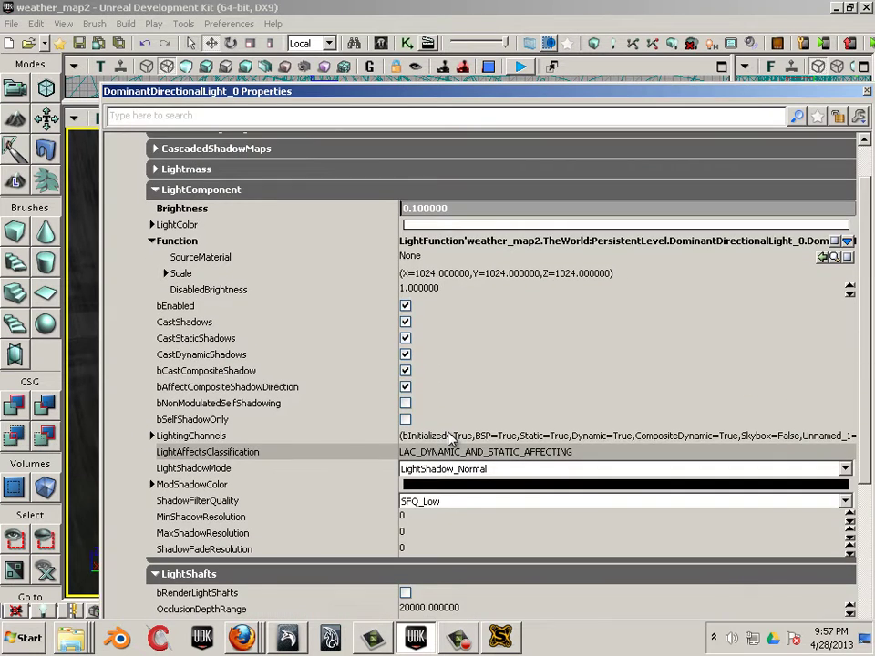
pyautogui.scroll(-2, 449, 438)
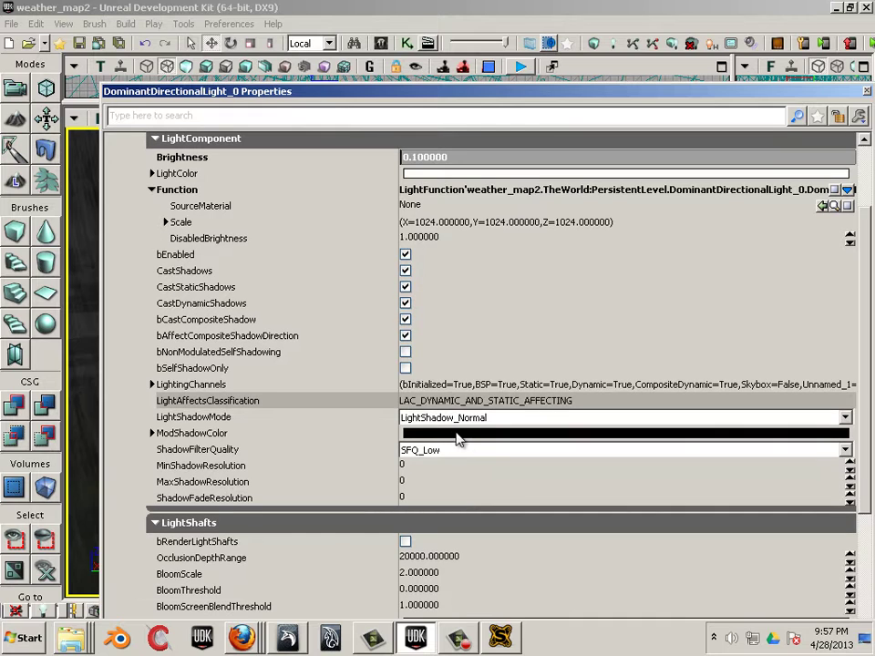
pyautogui.click(457, 433)
pyautogui.moveTo(415, 401); pyautogui.dragTo(403, 402)
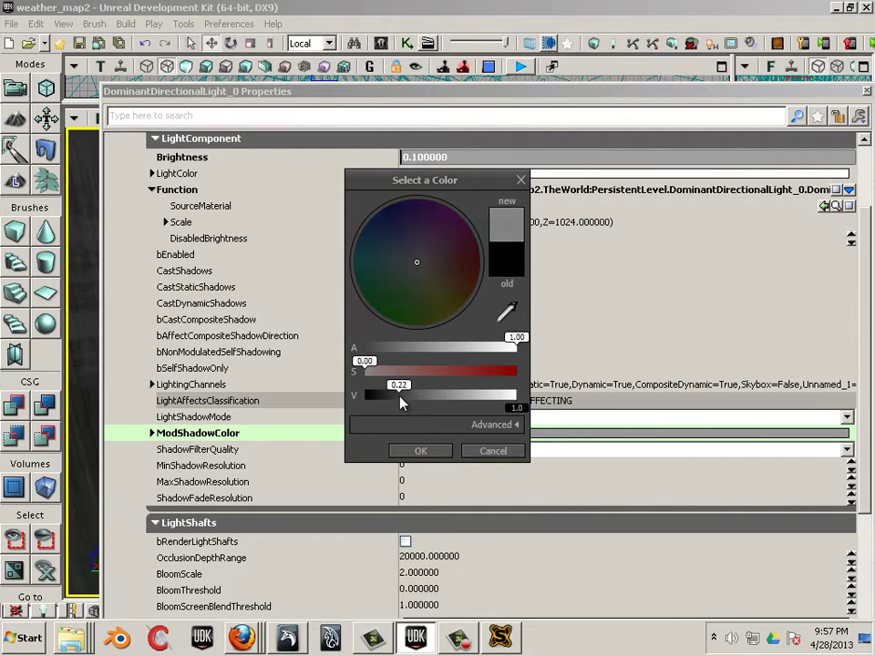
pyautogui.click(430, 454)
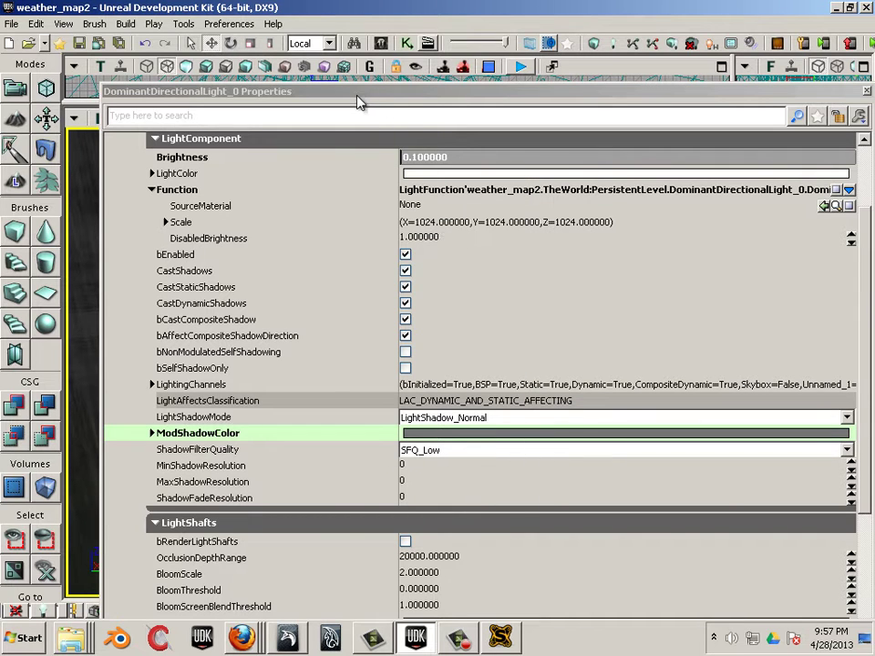
# - Close the light's properties, toggle game view, and look at the character's shading in the rain
pyautogui.click(867, 91)
pyautogui.press('g')
pyautogui.moveTo(599, 388); pyautogui.dragTo(616, 356)
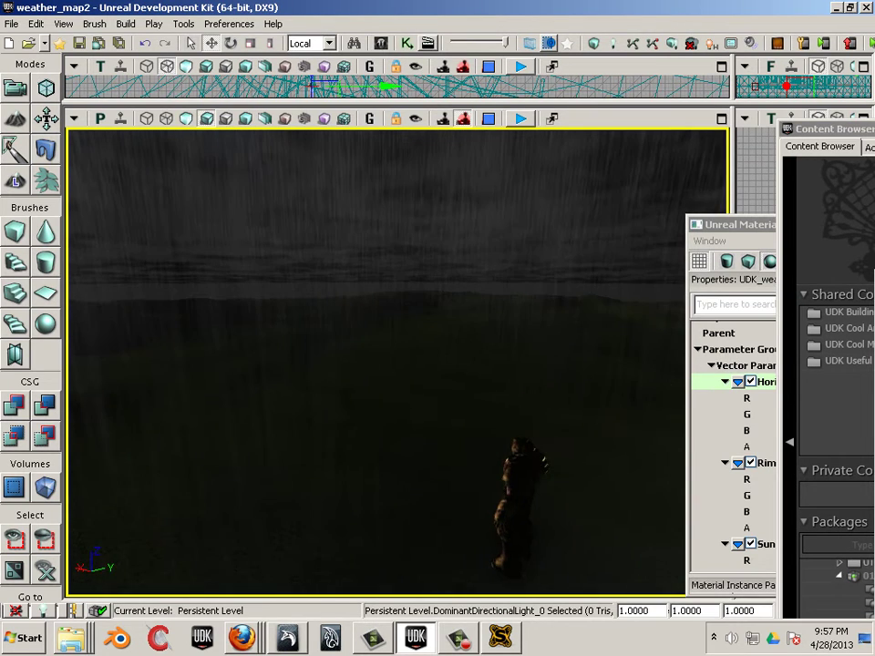
# - Reopen the directional light's properties and set its brightness to 0.01
pyautogui.press('F4')
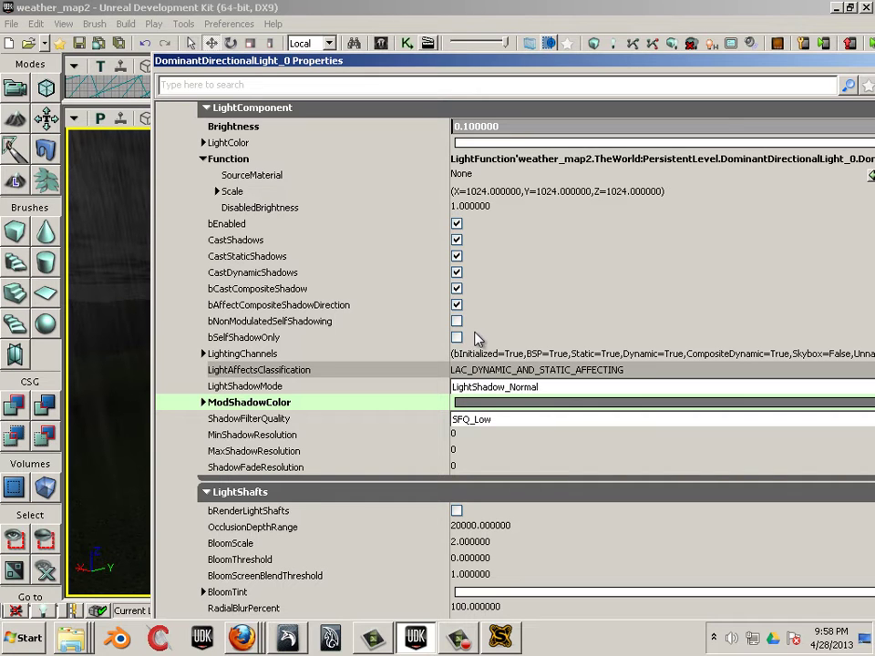
pyautogui.scroll(-5, 474, 339)
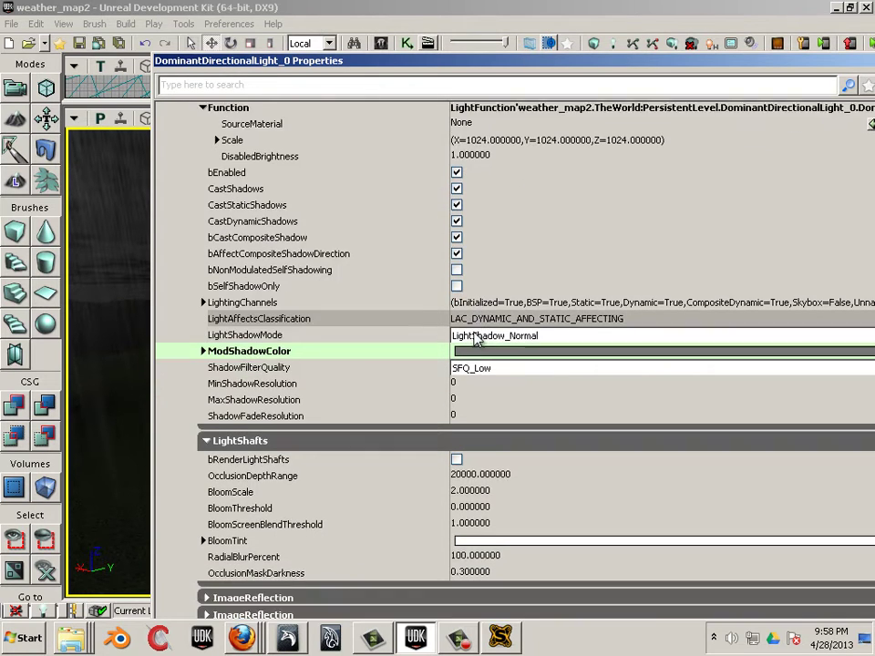
pyautogui.scroll(-2, 472, 341)
pyautogui.scroll(6, 492, 264)
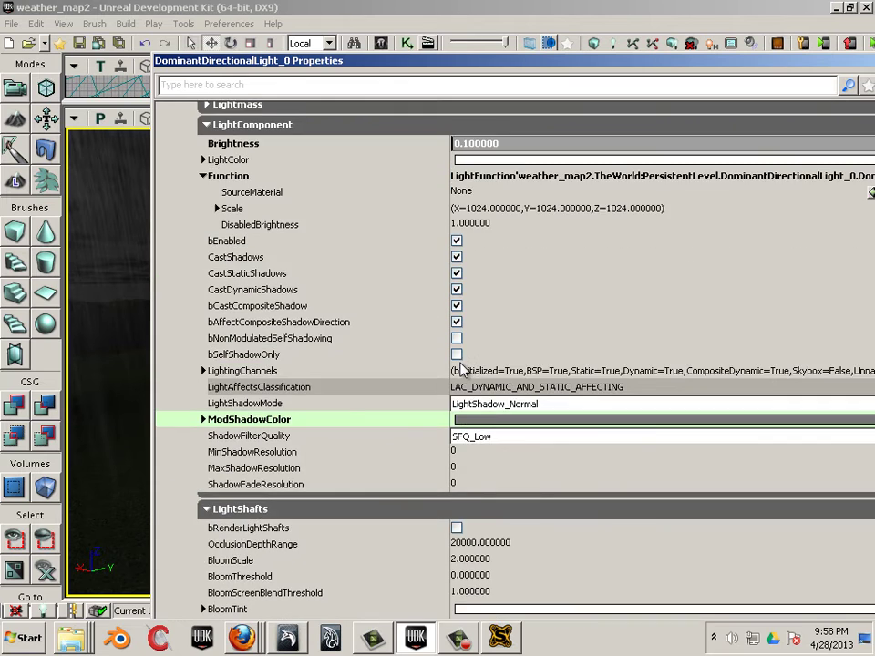
pyautogui.moveTo(499, 236); pyautogui.dragTo(479, 235)
pyautogui.click(478, 232)
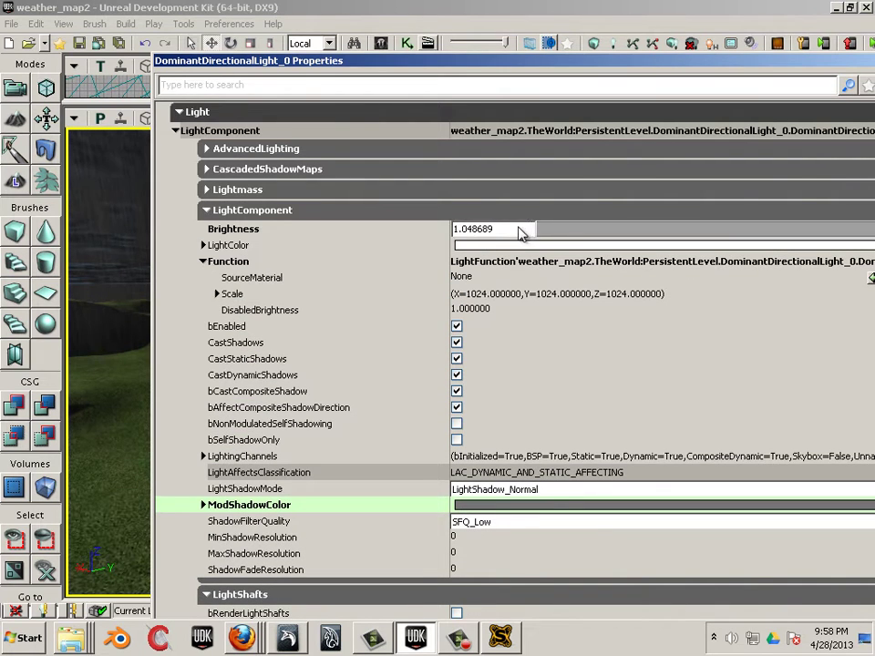
pyautogui.write('.01')
pyautogui.press('Return')
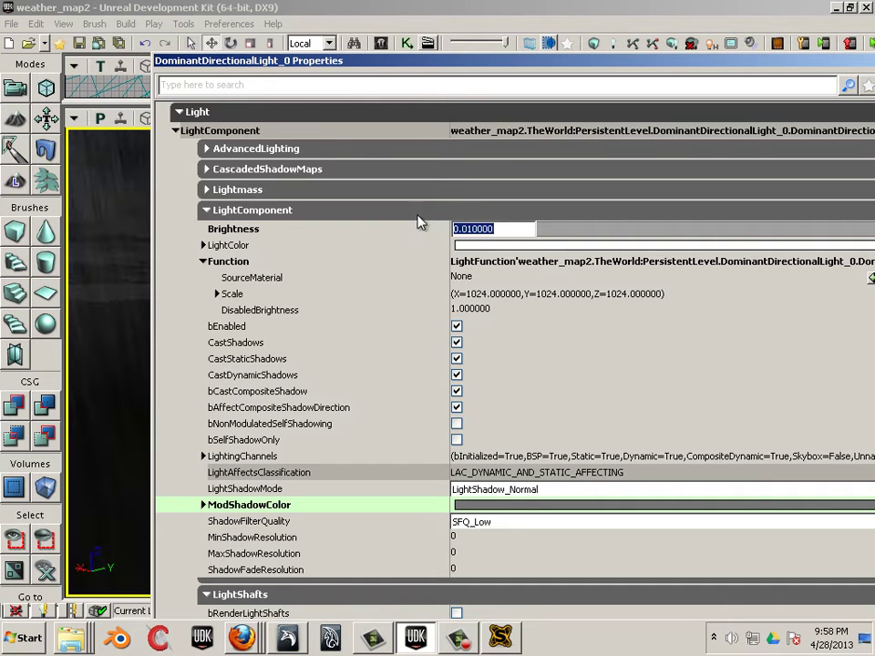
# - Move the light's properties aside and view the character and terrain up close from another side
pyautogui.moveTo(417, 65); pyautogui.dragTo(874, 173)
pyautogui.scroll(-5, 429, 434)
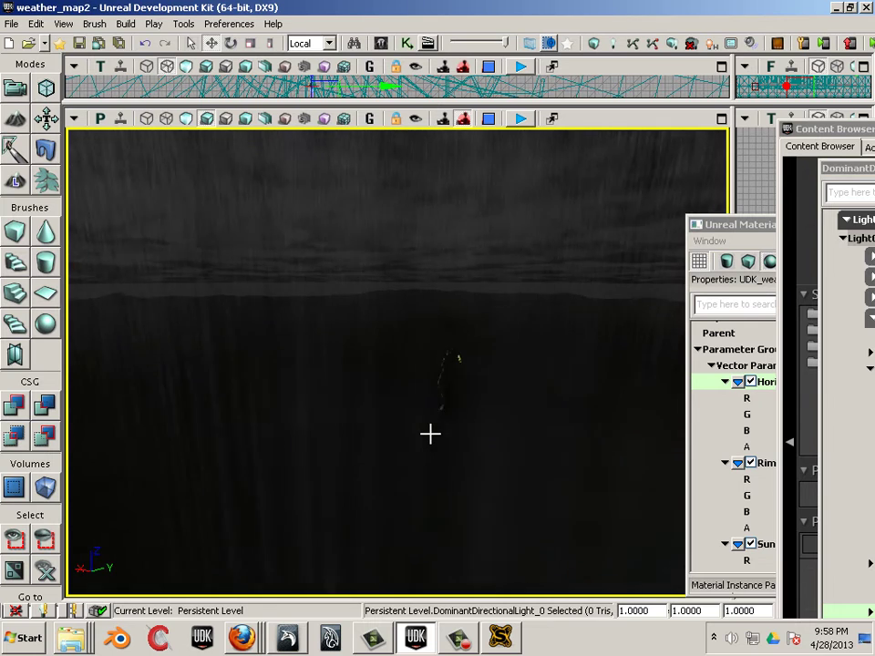
pyautogui.moveTo(426, 436); pyautogui.dragTo(652, 438)
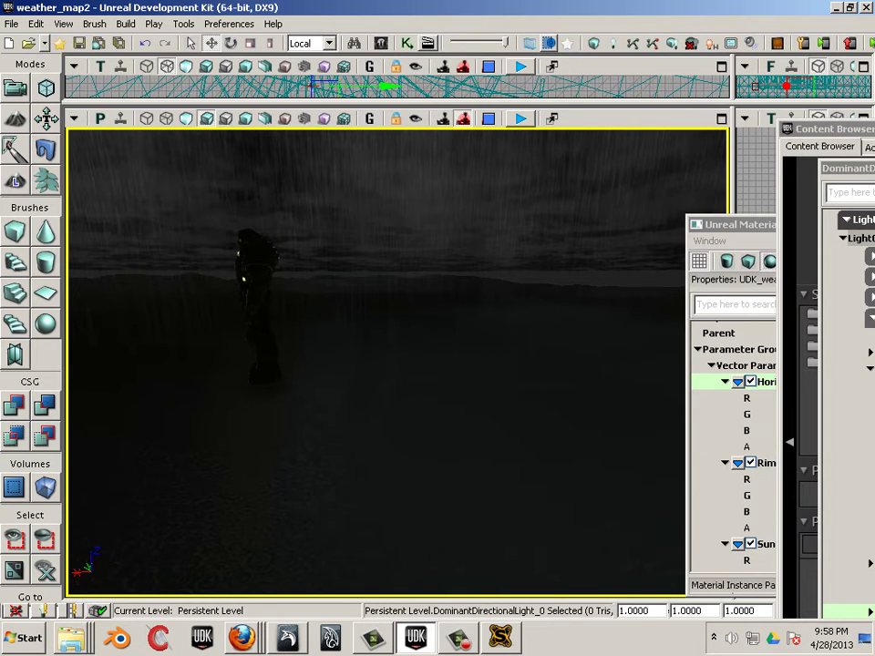
# - Move the Content Browser out of the way, set the directional light's brightness to 0.05, close its properties, and view the character
pyautogui.moveTo(872, 124); pyautogui.dragTo(622, 203)
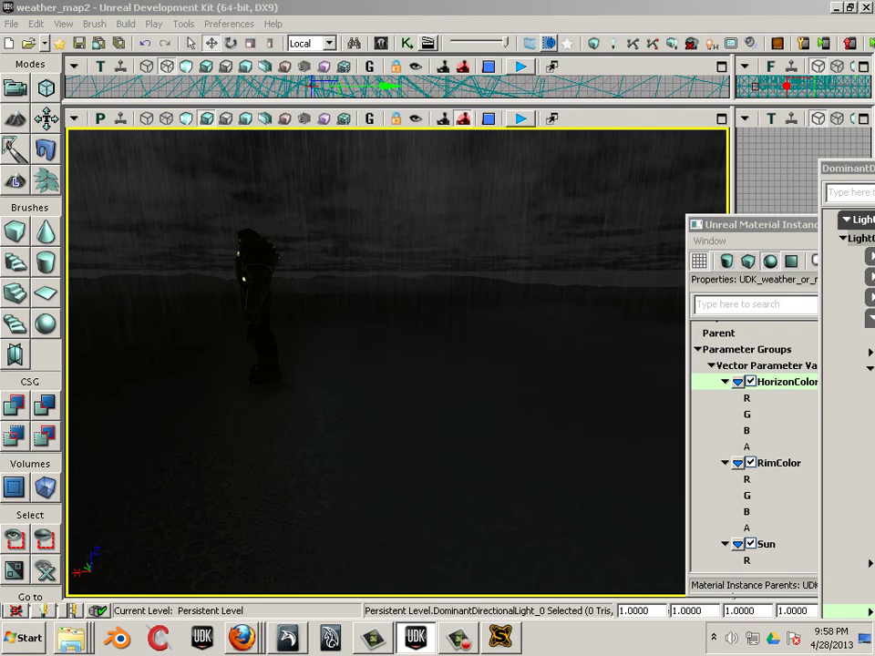
pyautogui.moveTo(872, 170); pyautogui.dragTo(339, 128)
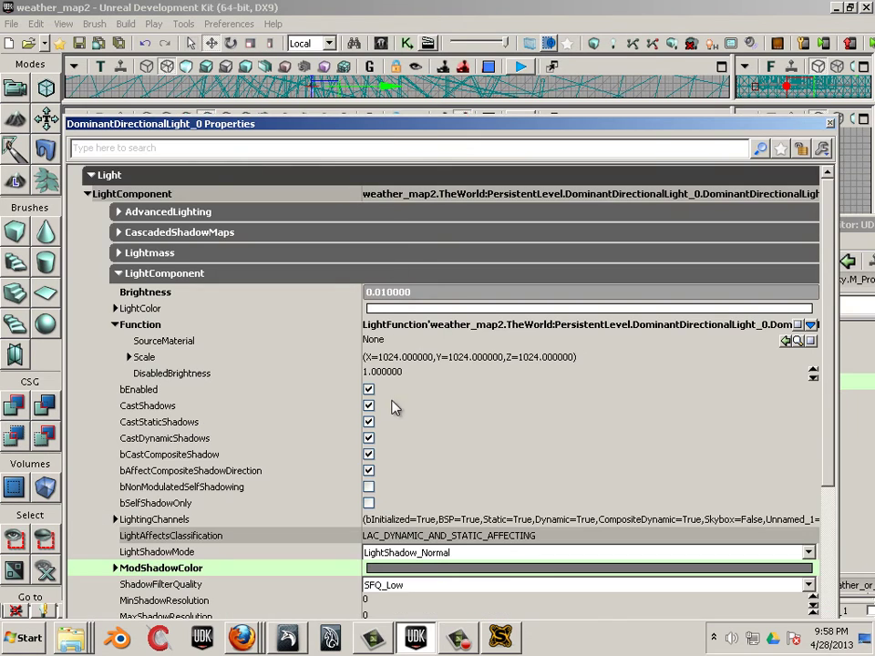
pyautogui.click(419, 293)
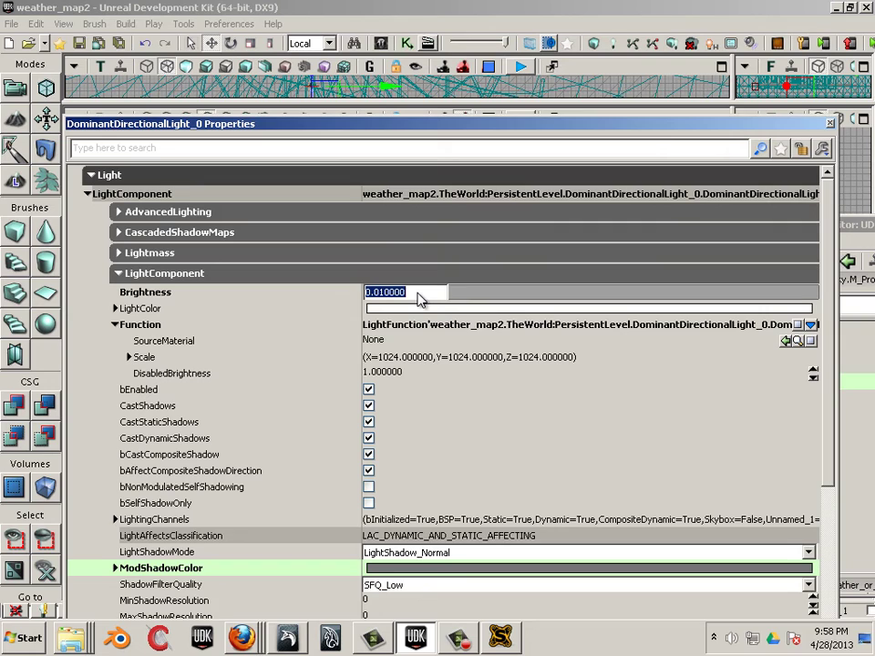
pyautogui.click(418, 294)
pyautogui.moveTo(417, 293); pyautogui.dragTo(382, 295)
pyautogui.write('5')
pyautogui.press('Return')
pyautogui.click(829, 123)
pyautogui.moveTo(346, 418); pyautogui.dragTo(285, 418)
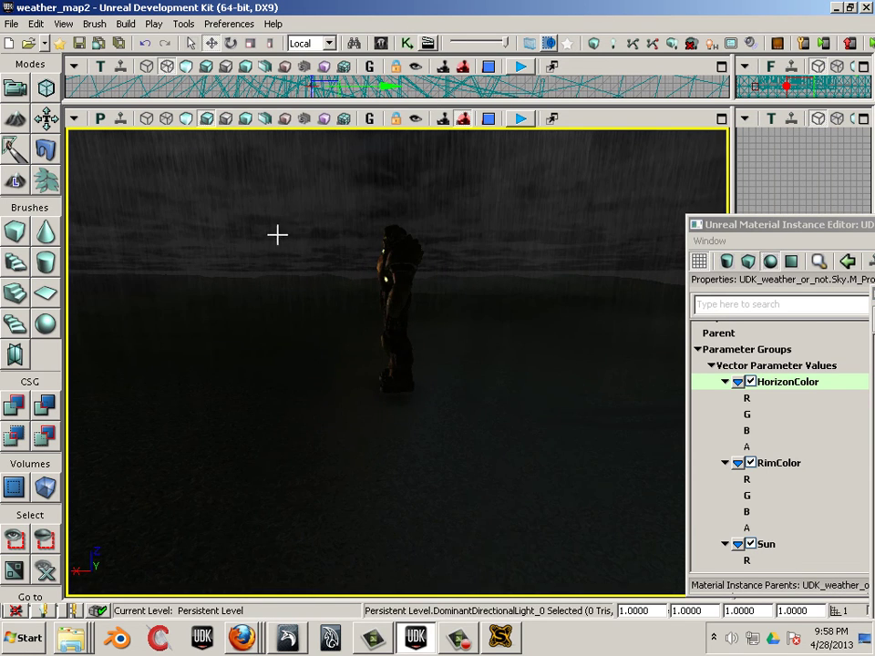